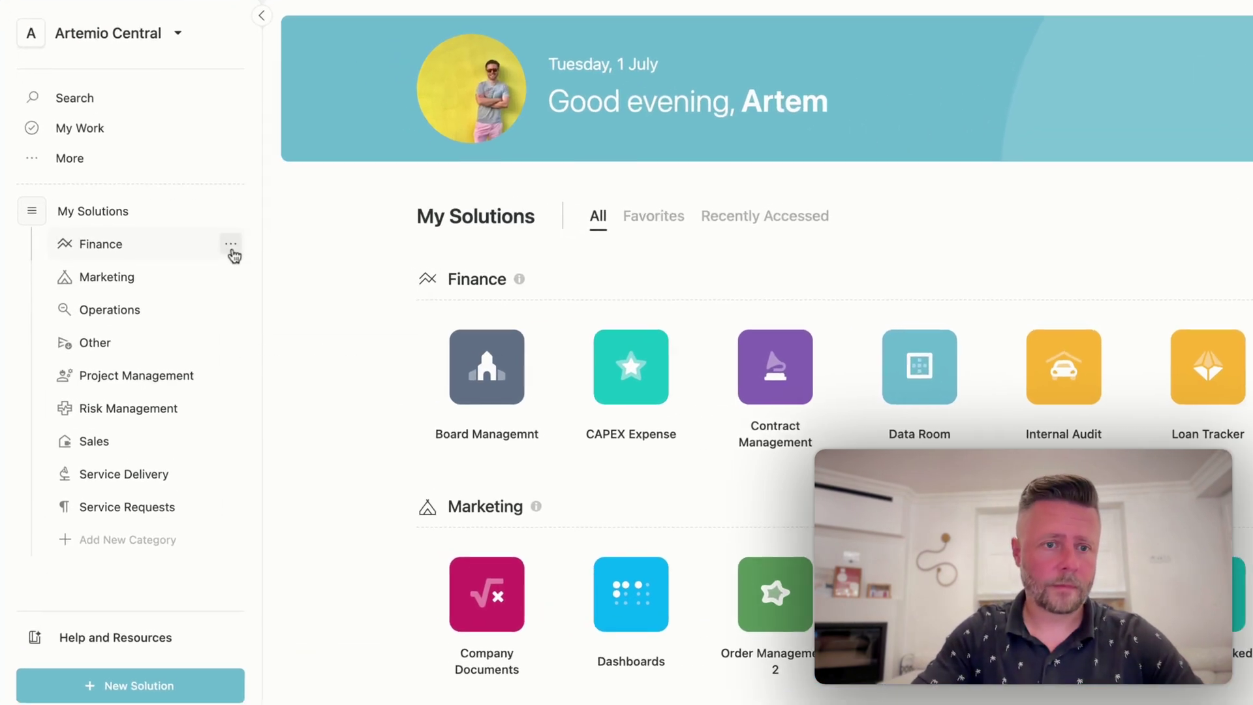
# - Open the category management and move Finance below Marketing and Operations below Other
pyautogui.click(228, 290)
pyautogui.click(245, 341)
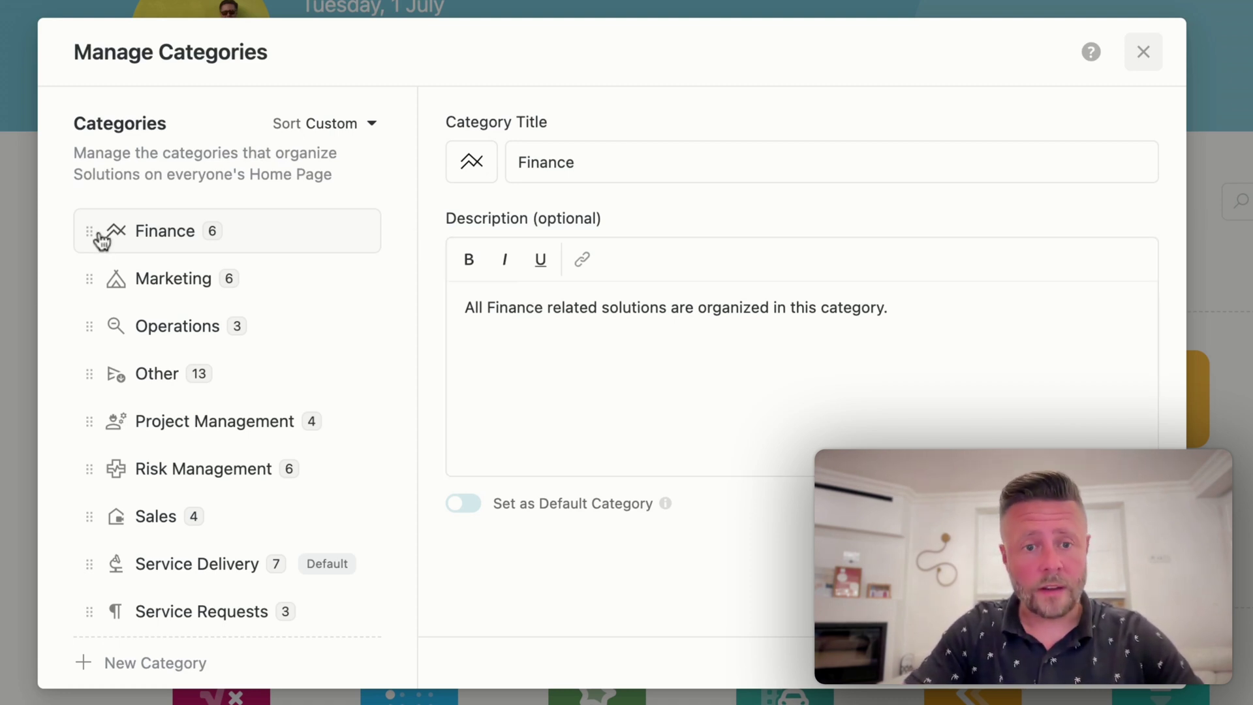
pyautogui.moveTo(92, 230); pyautogui.dragTo(95, 282)
pyautogui.moveTo(95, 324); pyautogui.dragTo(103, 382)
# - Sort the home page categories A-Z and close the category management
pyautogui.click(346, 124)
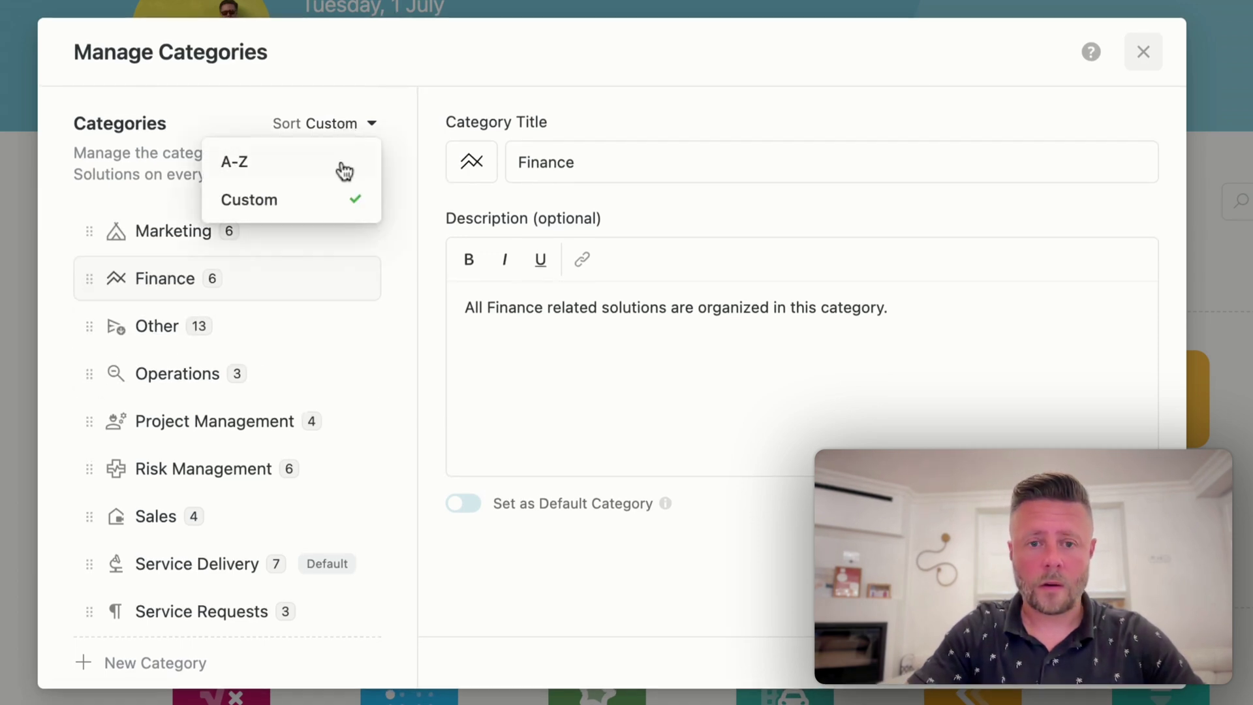
pyautogui.click(297, 171)
pyautogui.press('Escape')
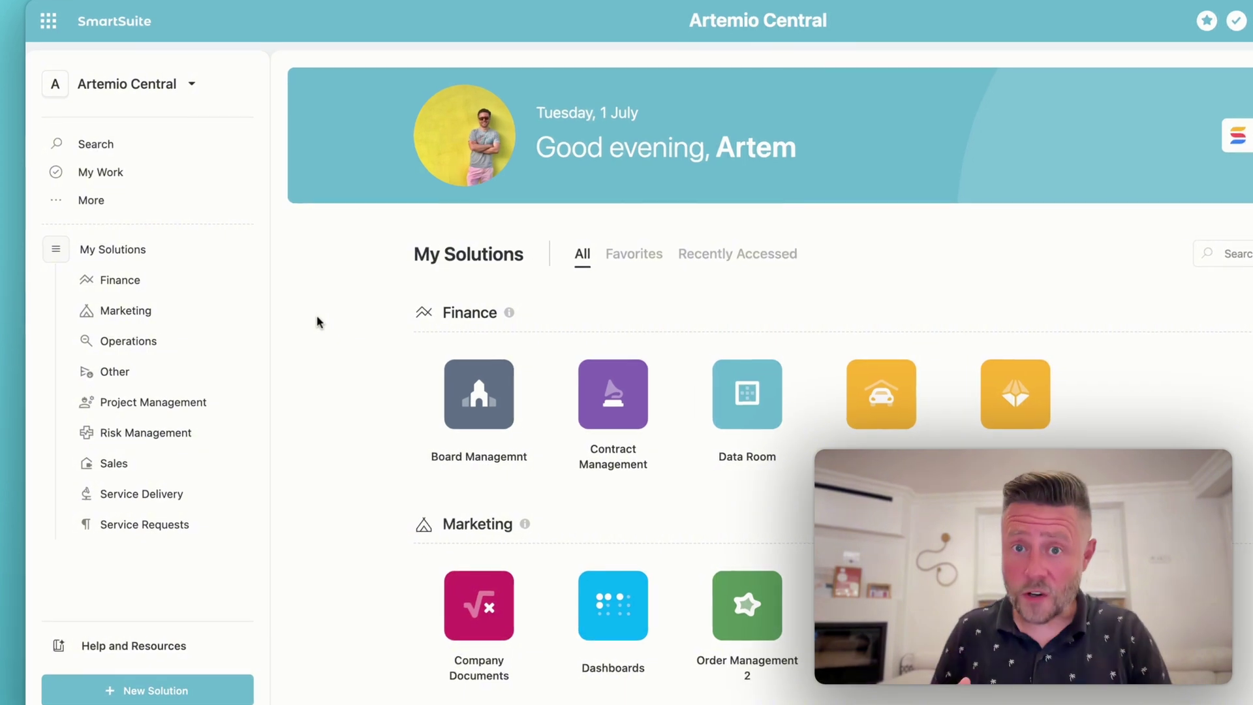
# - View the available options for the Marketing category and for the Data Room solution
pyautogui.click(241, 316)
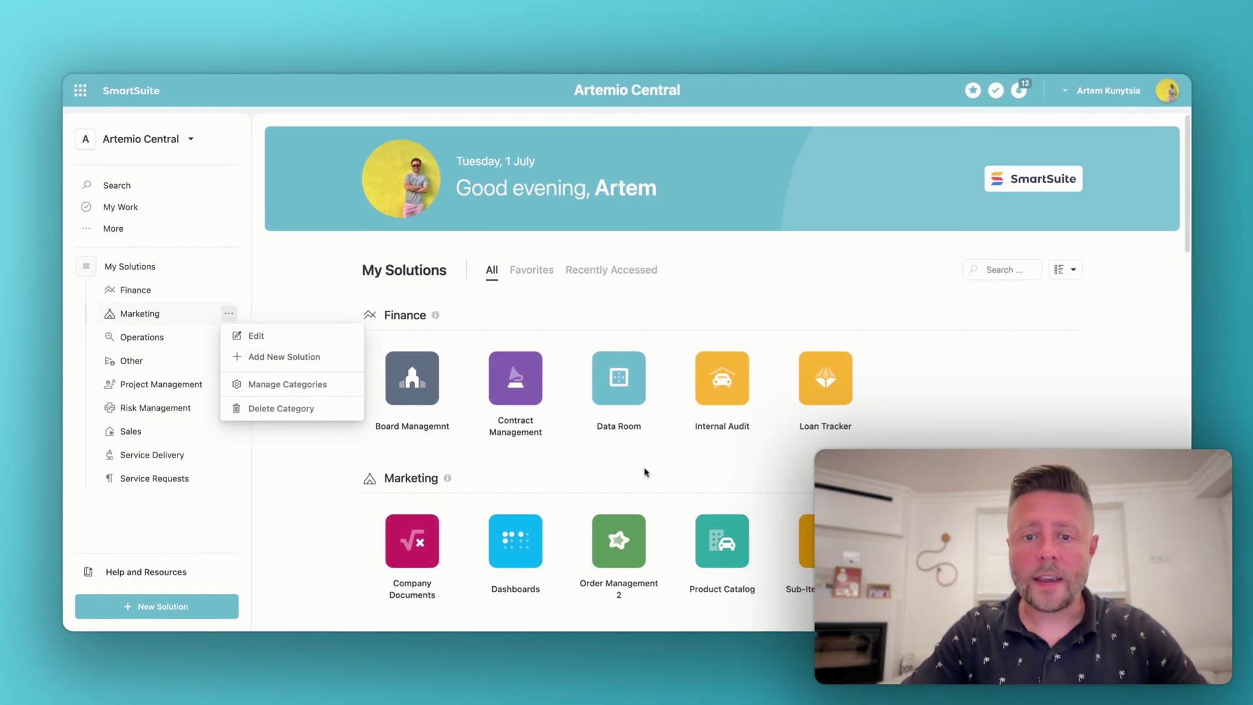
pyautogui.click(645, 471)
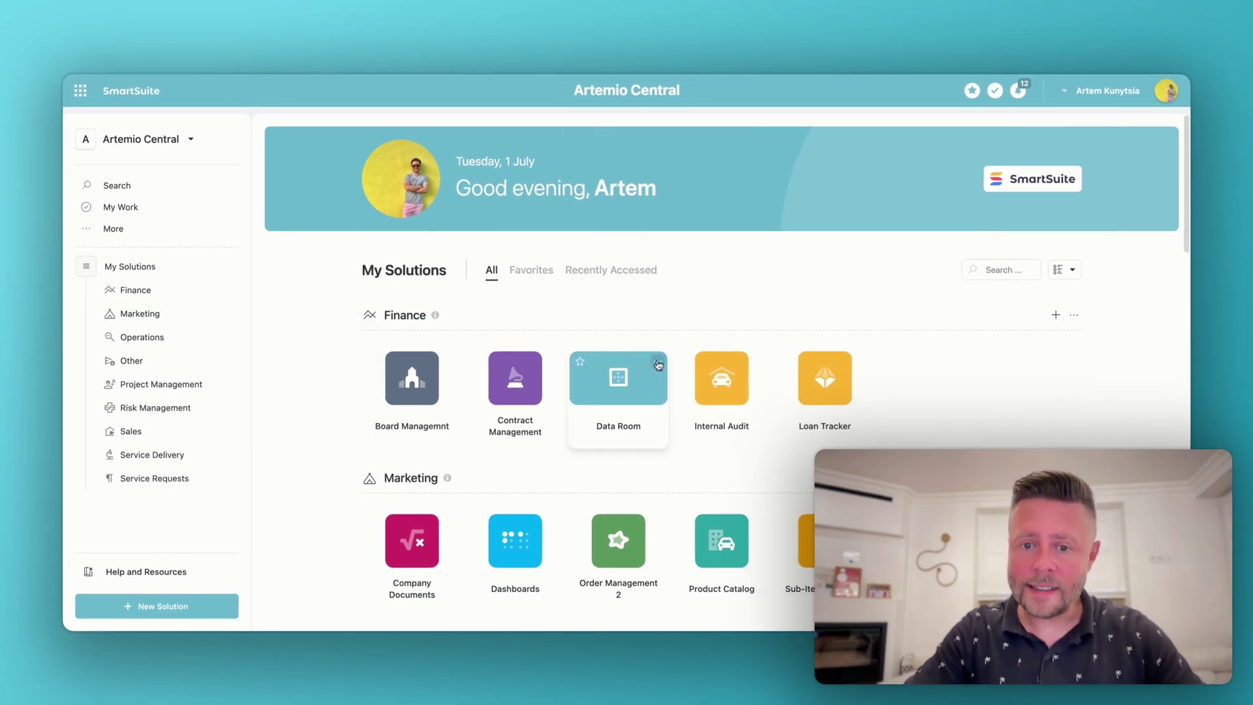
pyautogui.click(658, 364)
pyautogui.moveTo(647, 249)
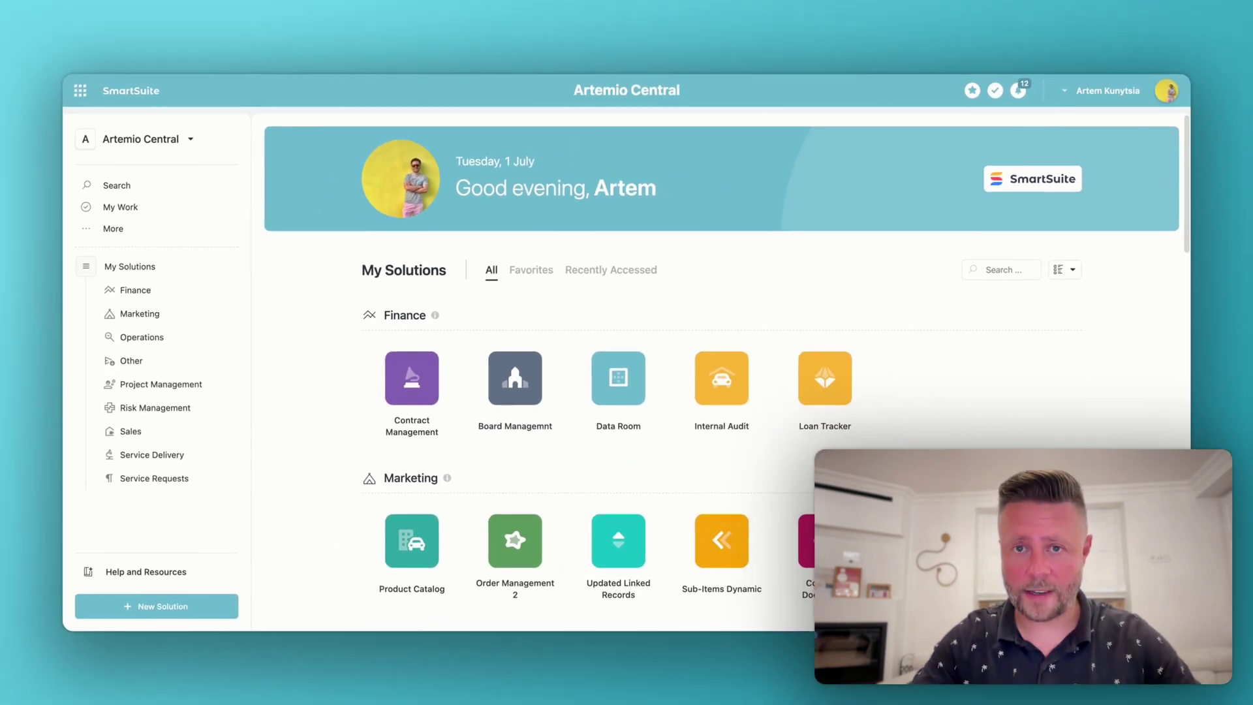
# - Show the favorite solutions, followed by the recently accessed ones
pyautogui.click(532, 272)
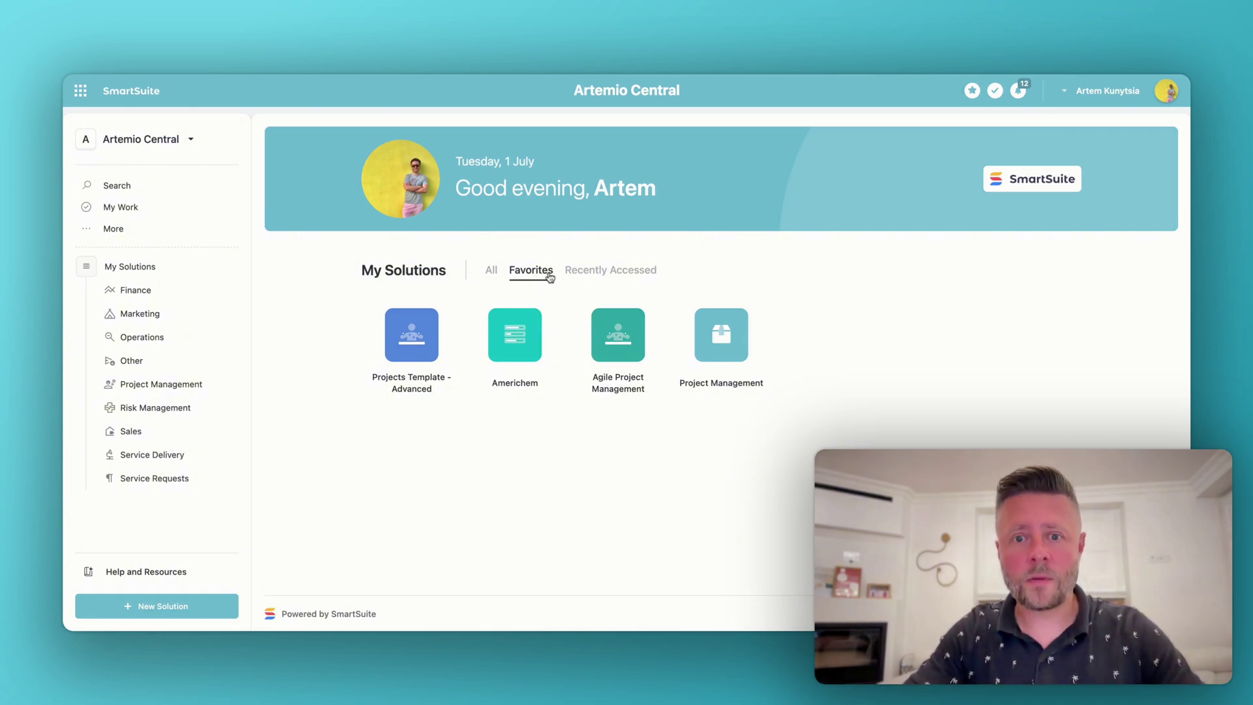
pyautogui.click(592, 277)
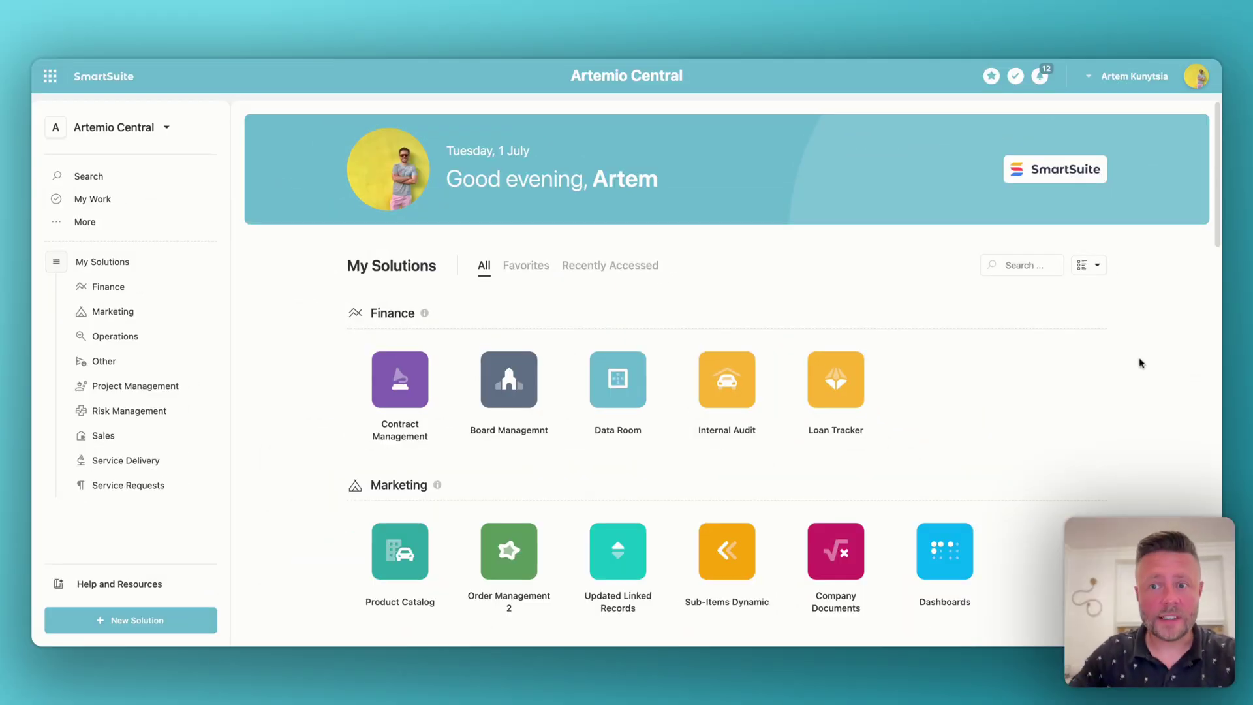
# - Try the Card, Pill and Admin display formats for the solutions and settle on Pill Format
pyautogui.click(1076, 269)
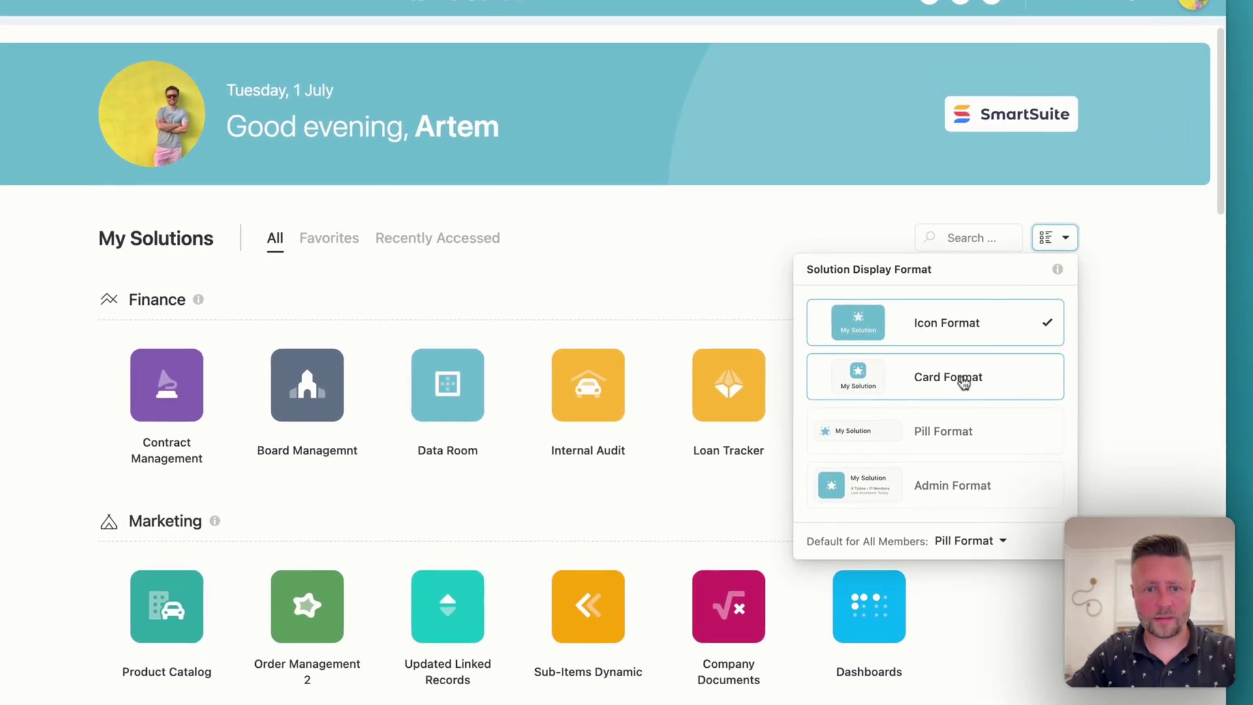
pyautogui.click(1018, 377)
pyautogui.click(954, 434)
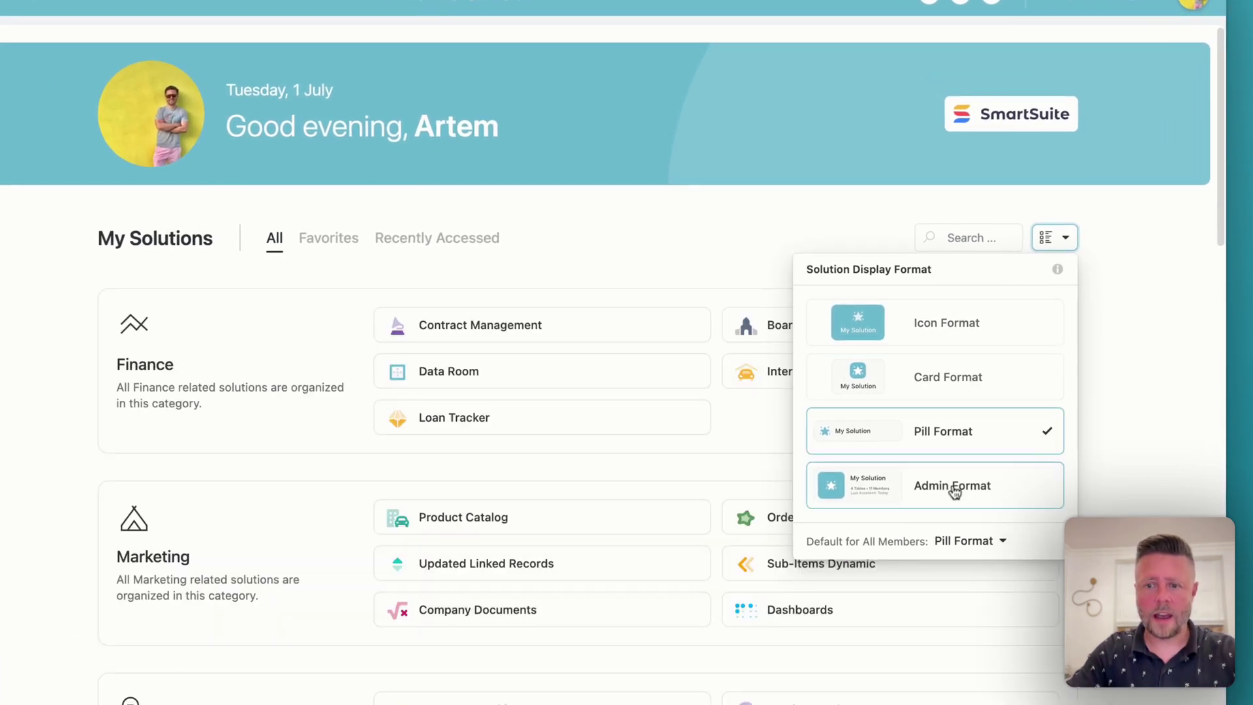
pyautogui.click(955, 490)
pyautogui.click(946, 445)
pyautogui.click(1132, 399)
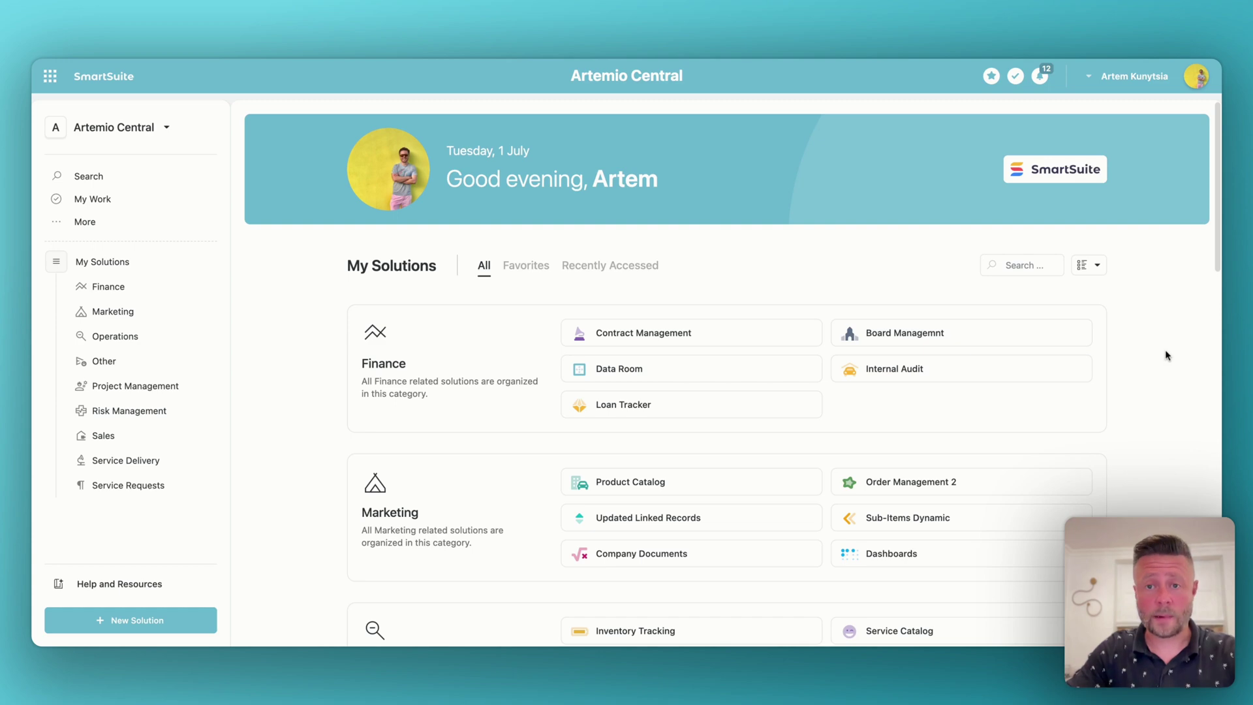
# - Check the default solution display format setting for all members
pyautogui.click(1097, 268)
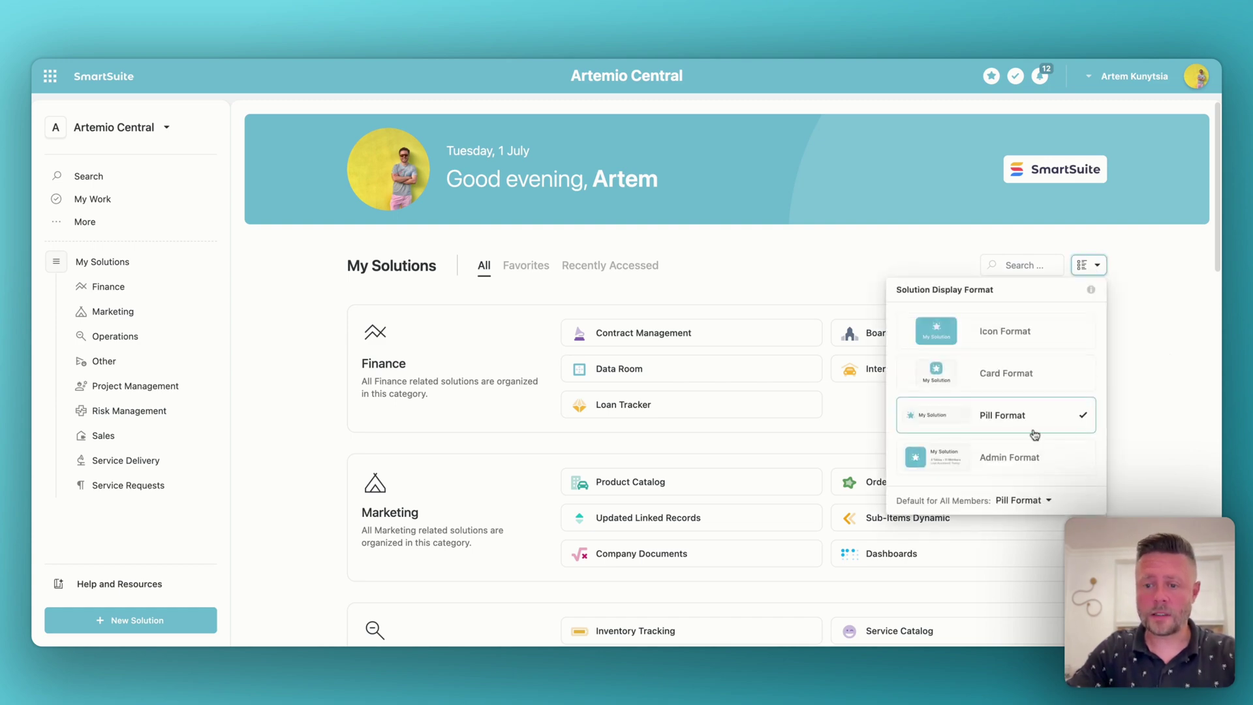
pyautogui.click(1022, 507)
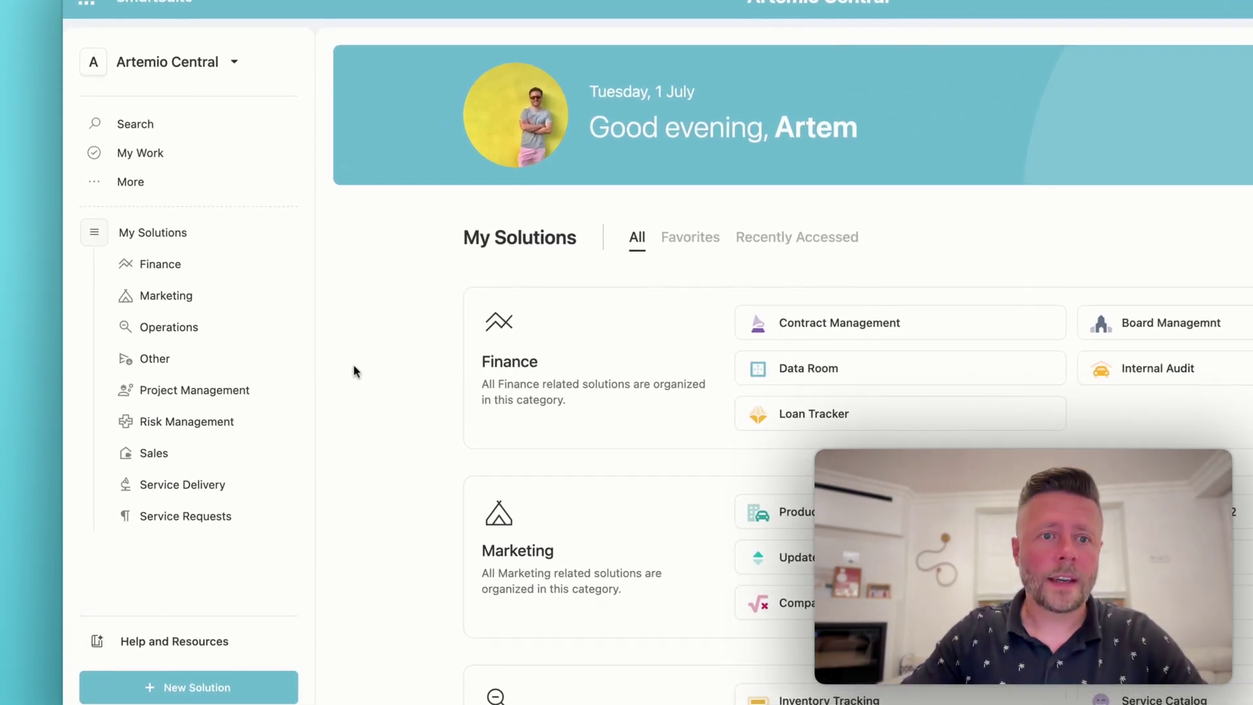
# - Collapse the navigation sidebar, reveal it temporarily, and pin it open again
pyautogui.click(315, 45)
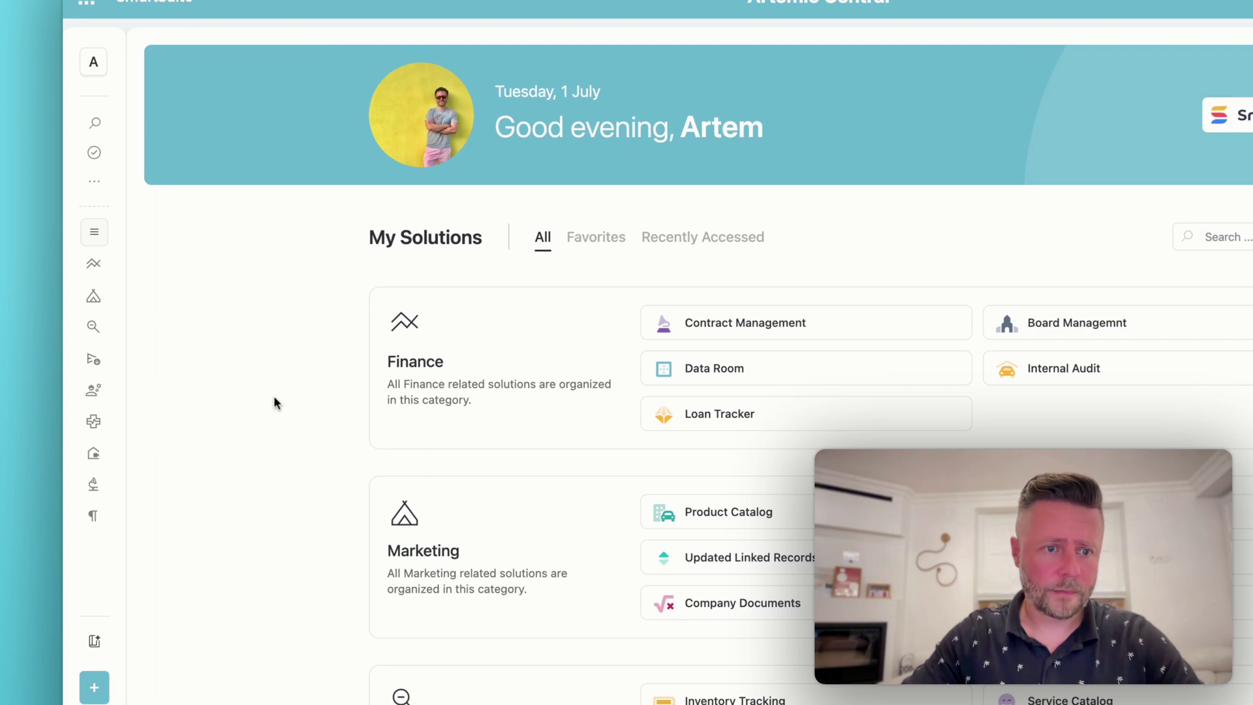
pyautogui.moveTo(109, 235)
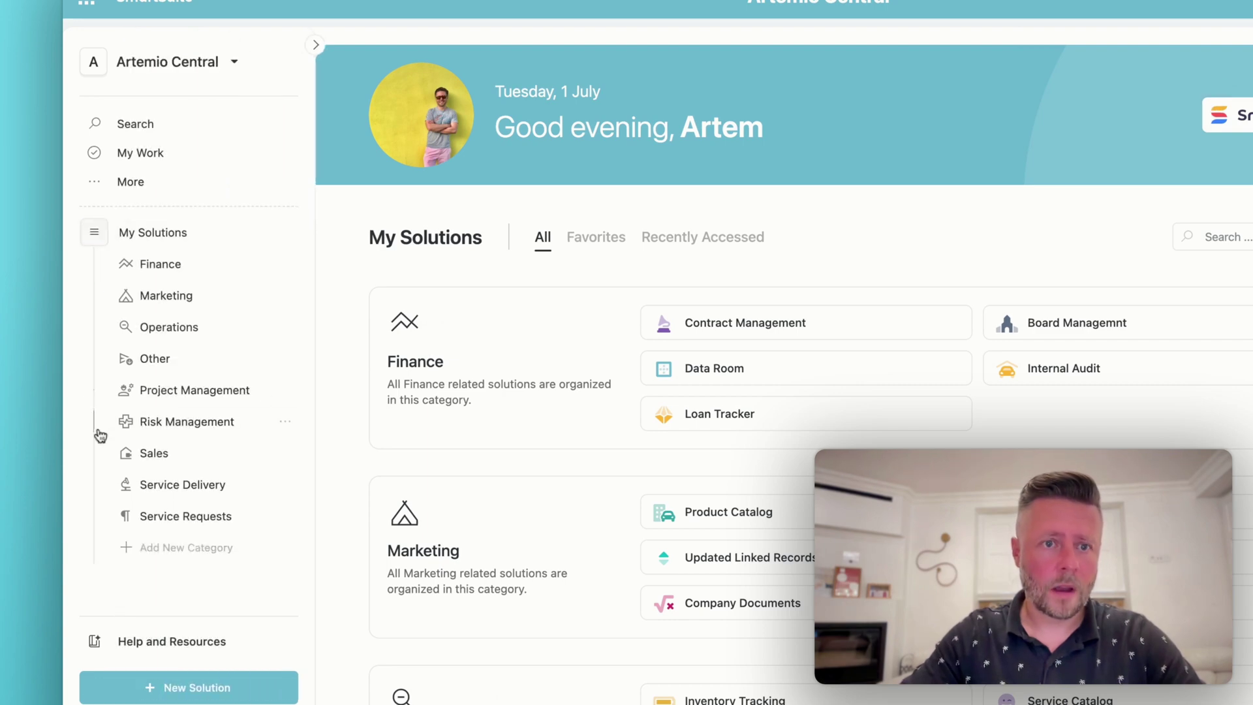
pyautogui.click(315, 47)
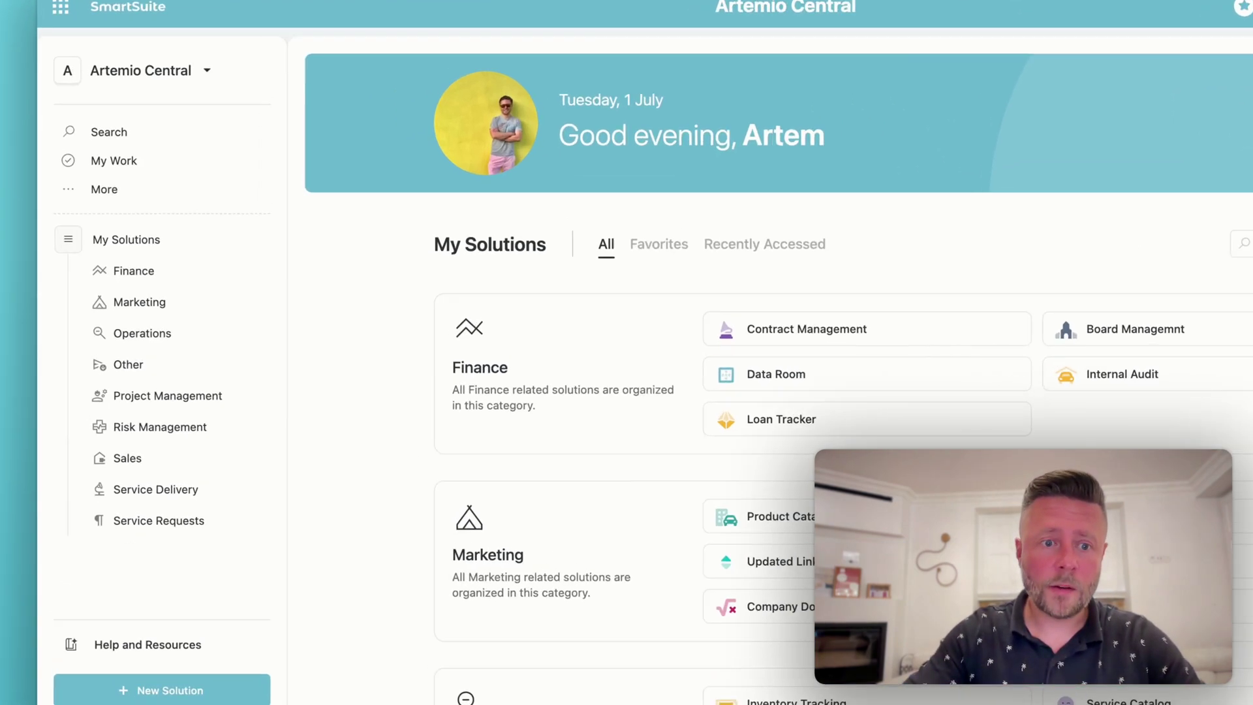
pyautogui.click(271, 297)
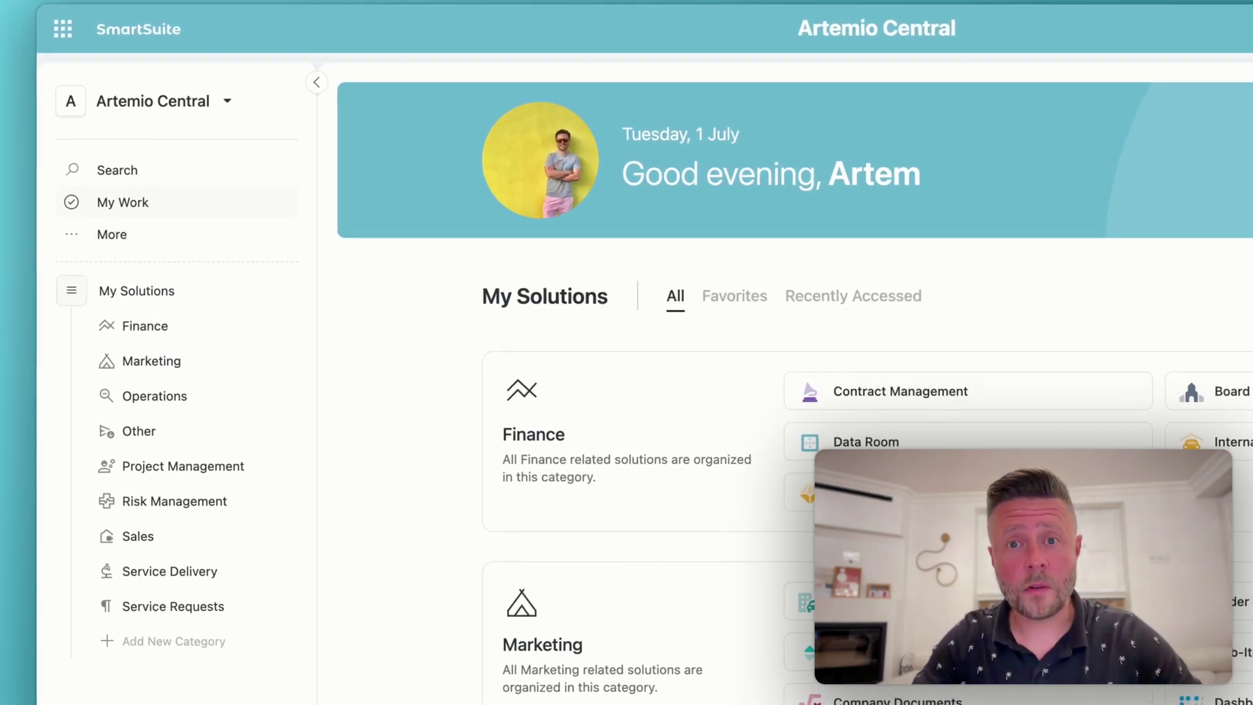
# - Personalize the navigation menu by hiding Template Gallery and Member Directory
pyautogui.click(115, 235)
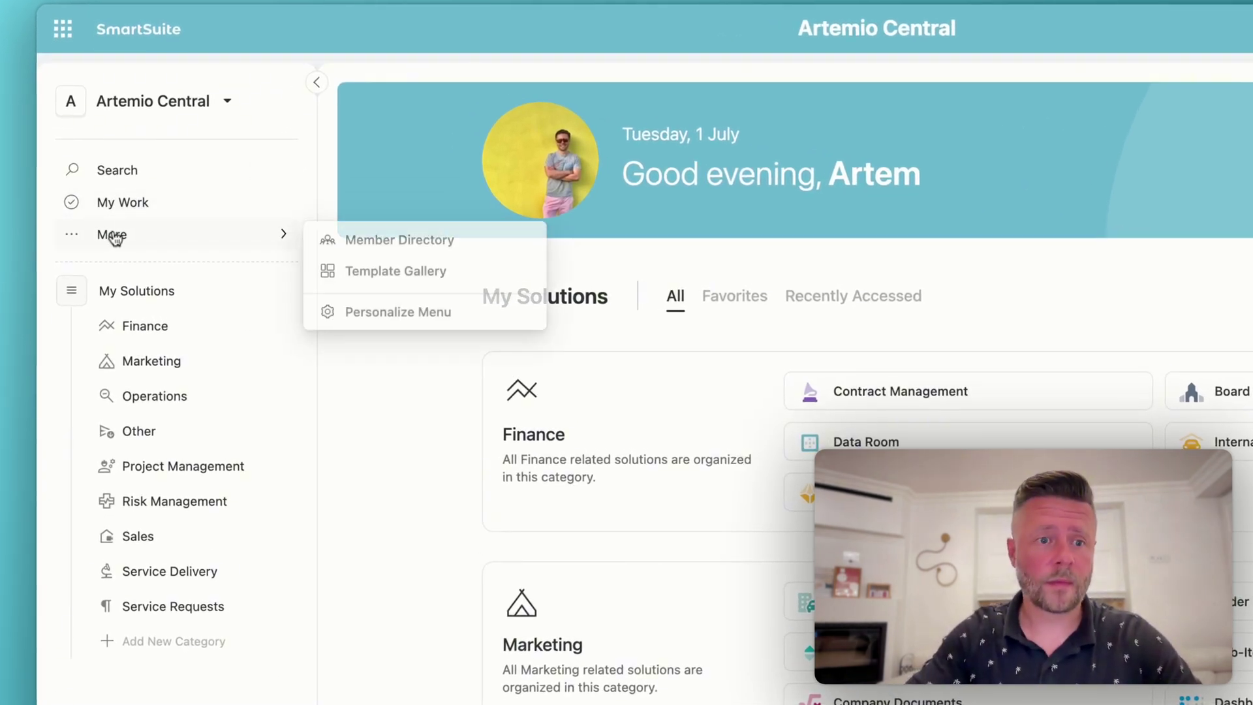
pyautogui.click(363, 312)
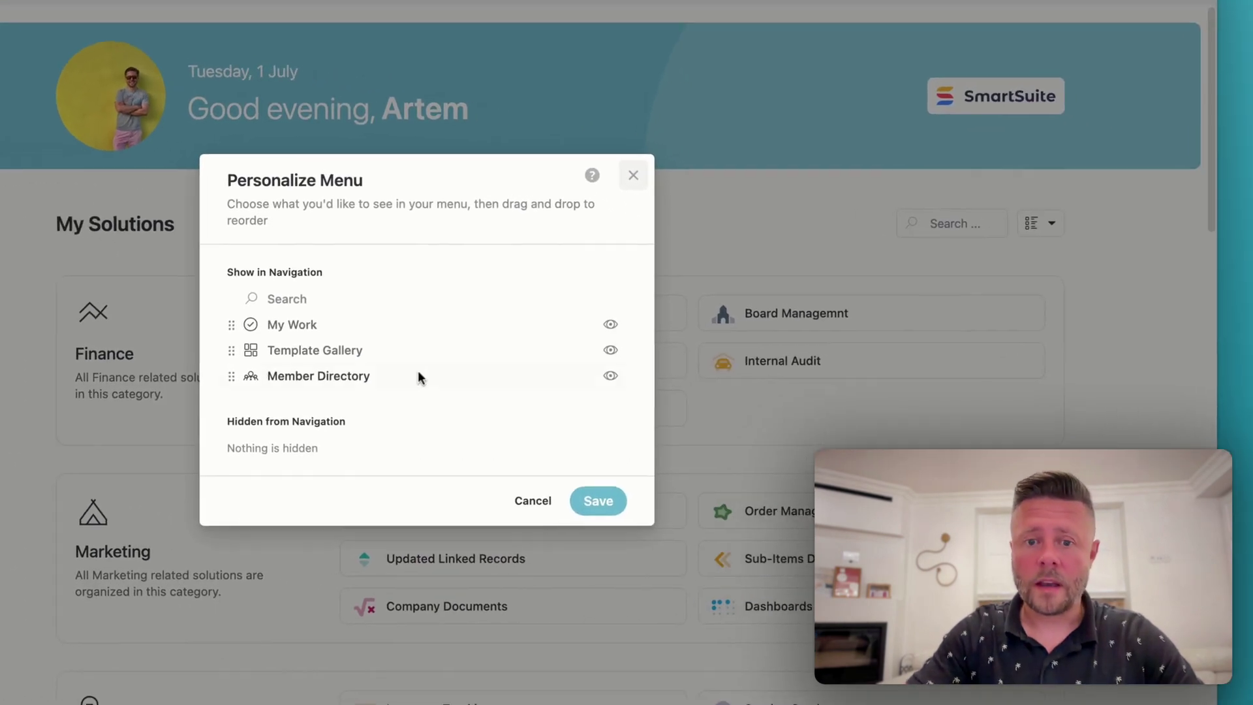
pyautogui.click(610, 351)
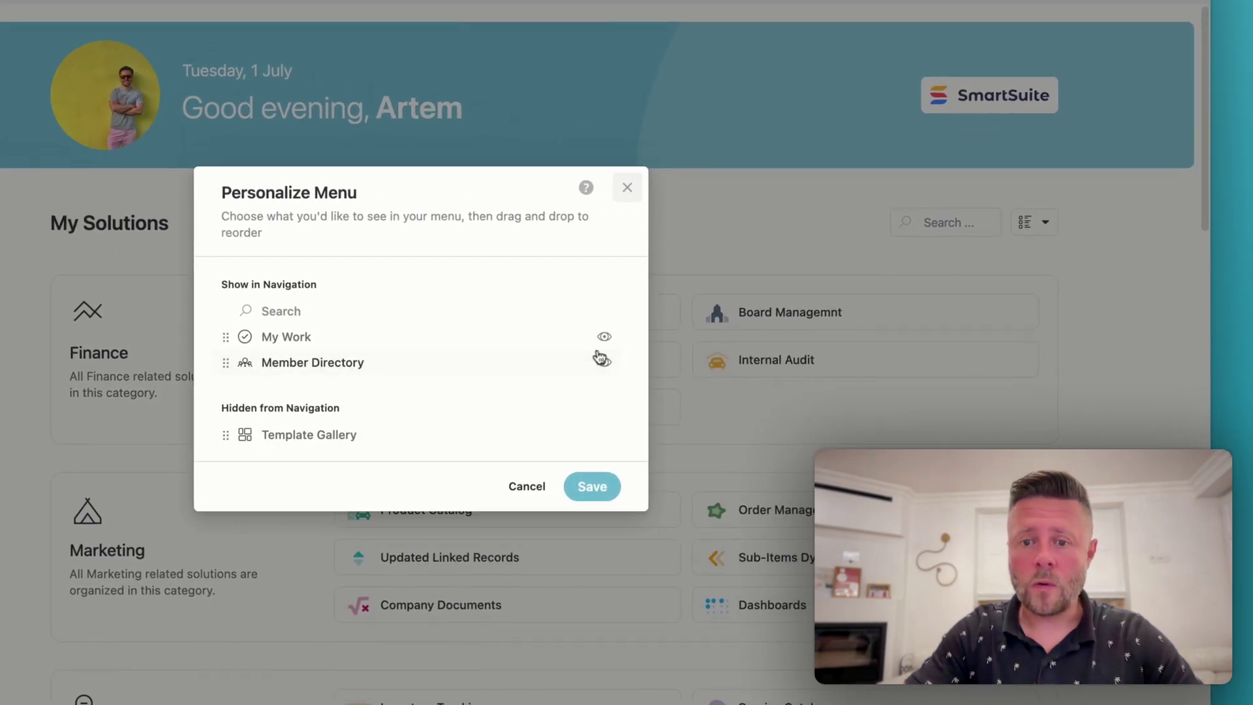
pyautogui.click(610, 363)
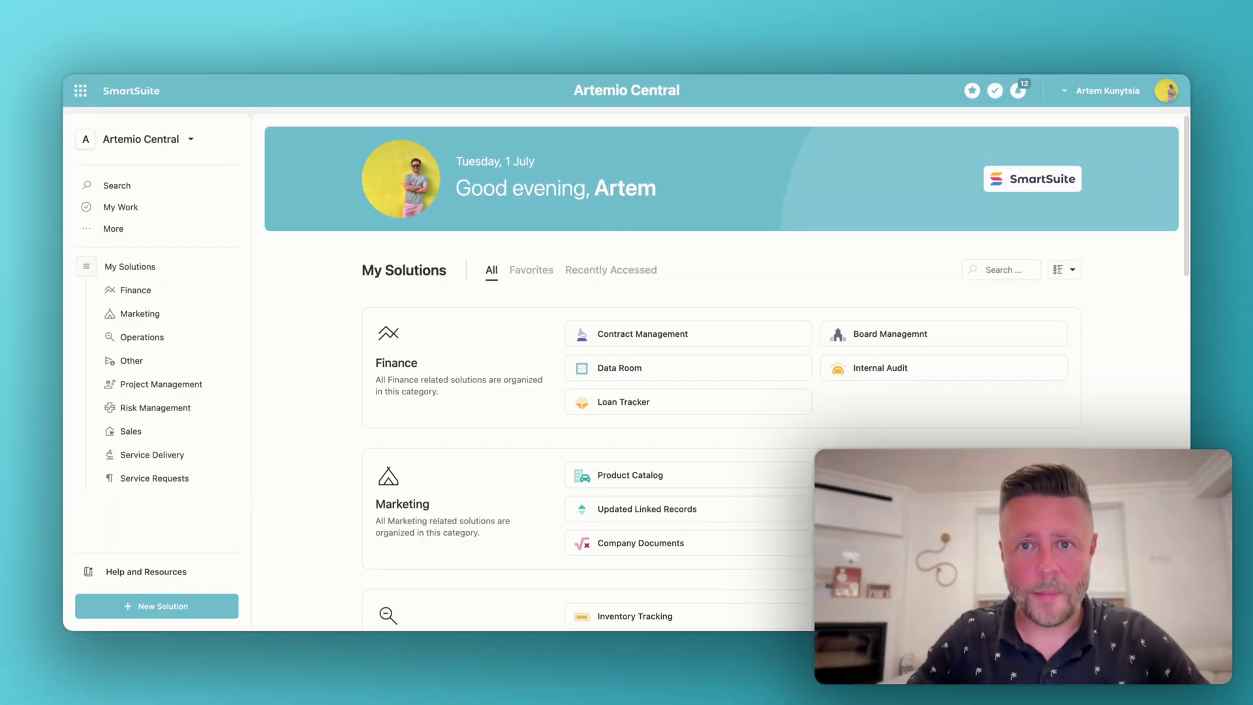
# - Open the Workspace Branding settings of the Artemio Central workspace
pyautogui.click(191, 139)
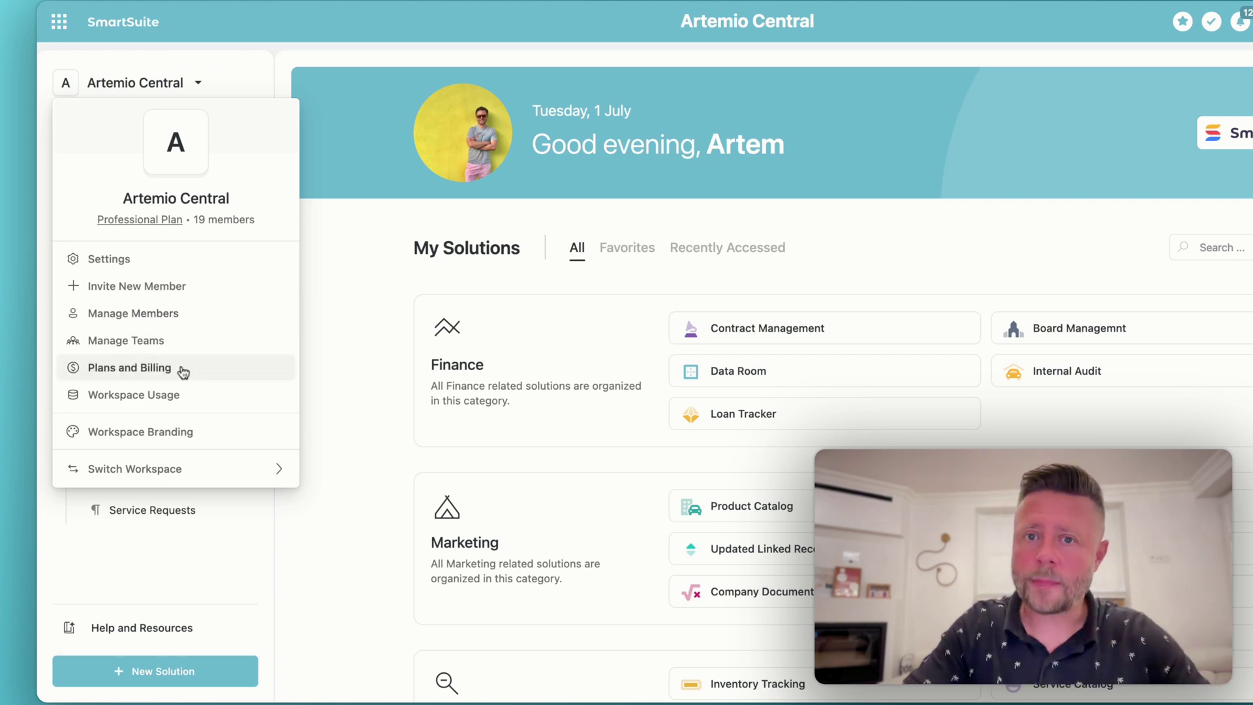
pyautogui.moveTo(194, 472)
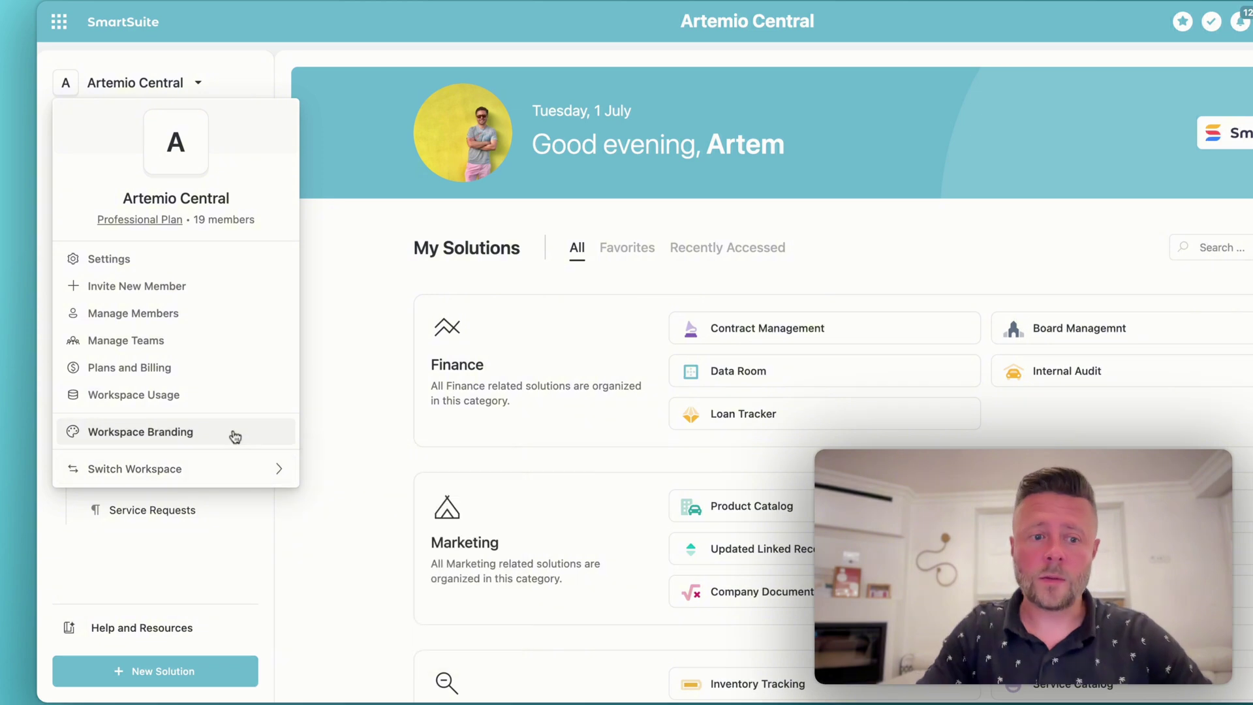
pyautogui.click(141, 431)
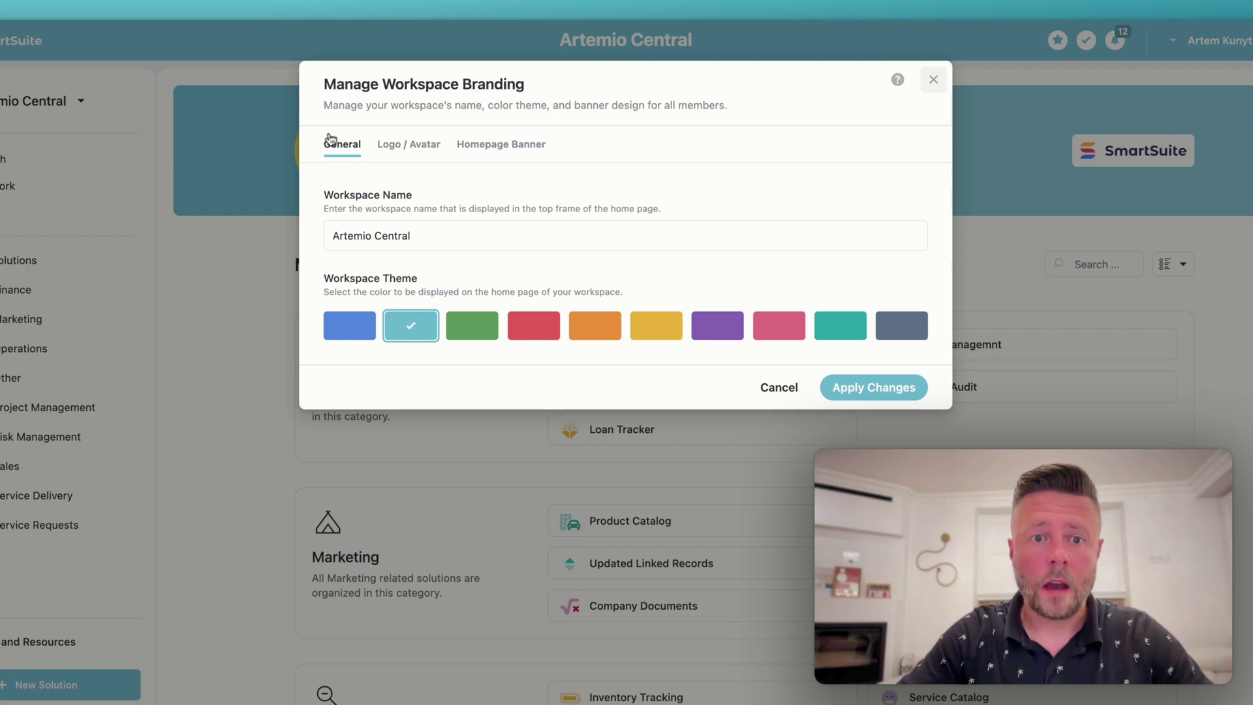
# - Append exclamation marks to the workspace name Artemio Central and remove them again
pyautogui.click(475, 232)
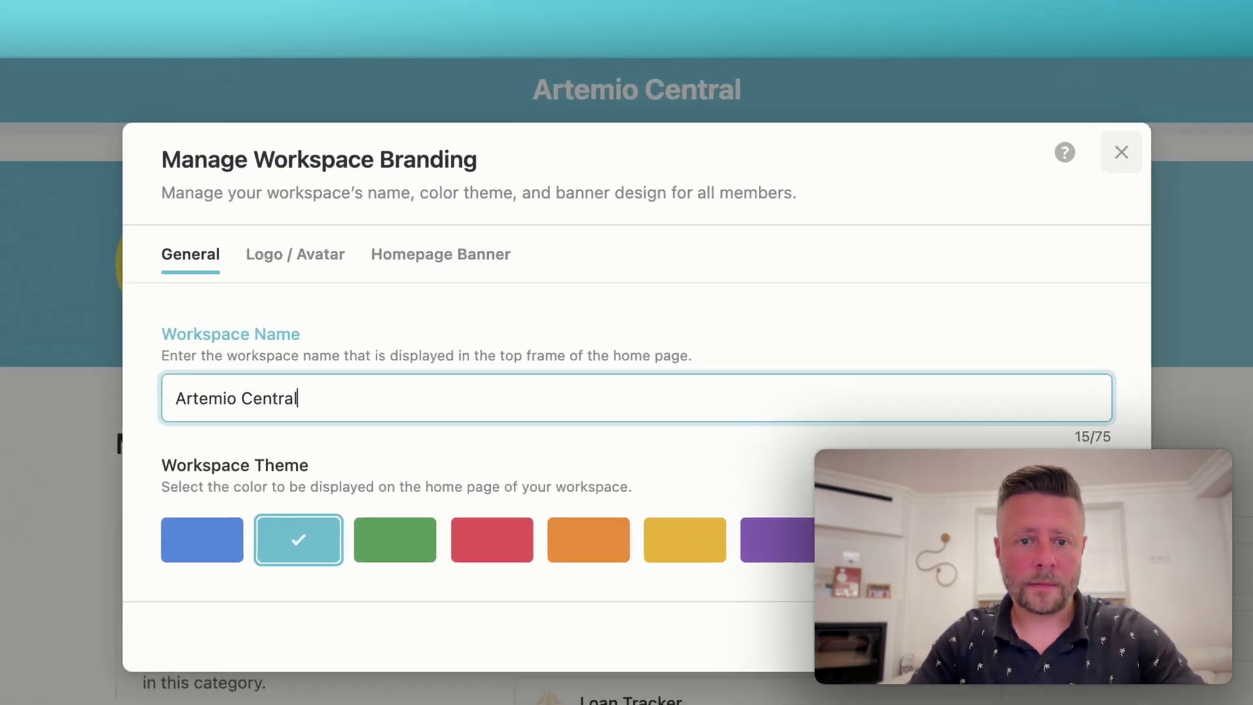
pyautogui.write('!!!!')
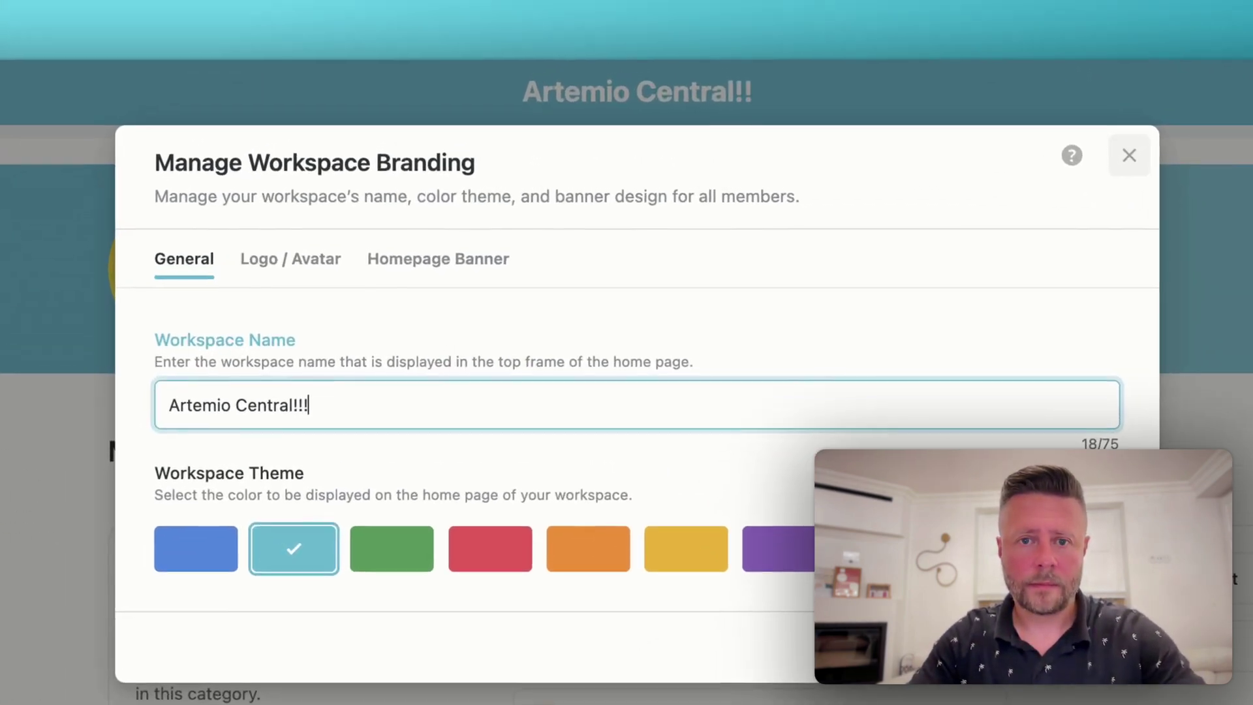
pyautogui.press('BackSpace')
pyautogui.press('BackSpace')
pyautogui.press('BackSpace')
pyautogui.press('BackSpace')
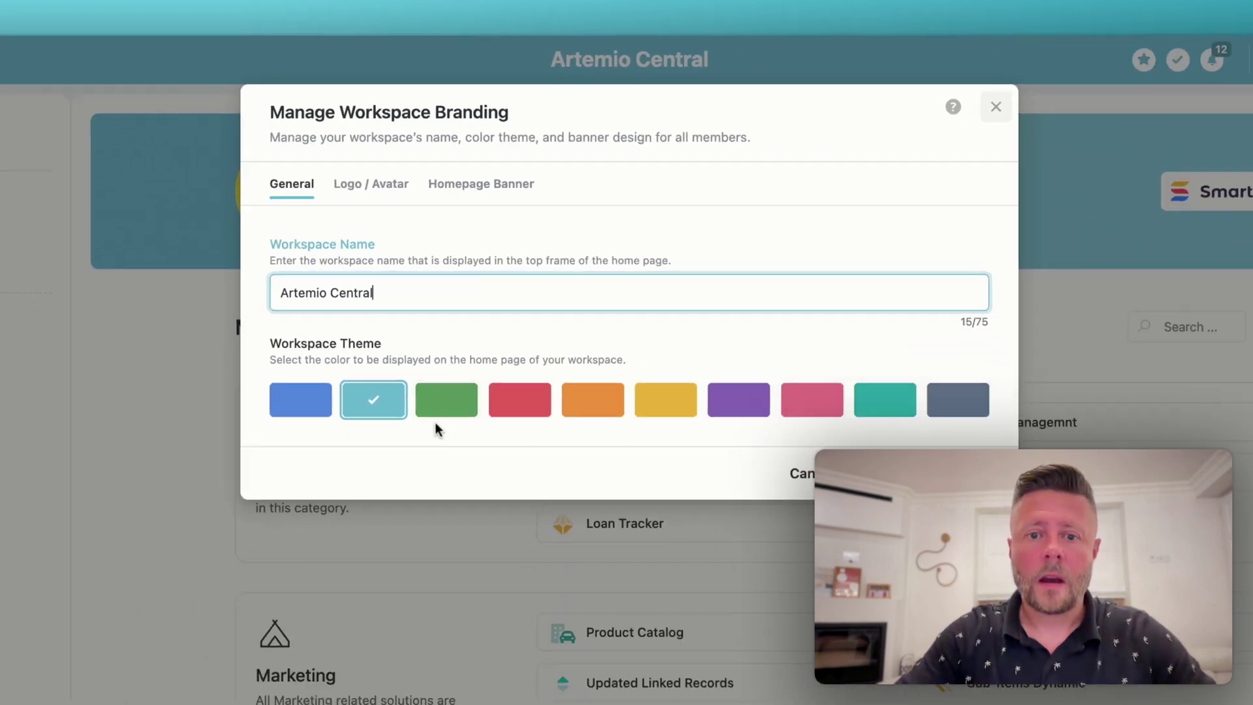
# - Try the green, red, orange, yellow, purple and pink workspace themes and return to light blue
pyautogui.click(456, 411)
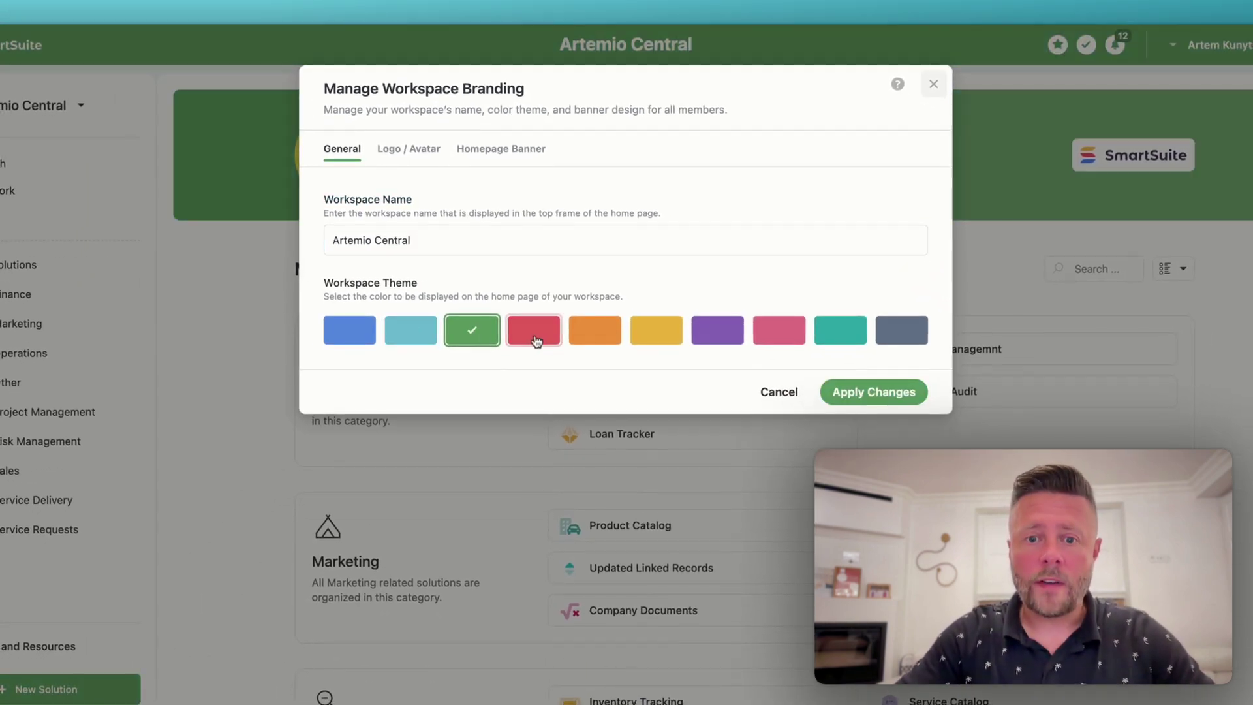
pyautogui.click(541, 342)
pyautogui.click(595, 334)
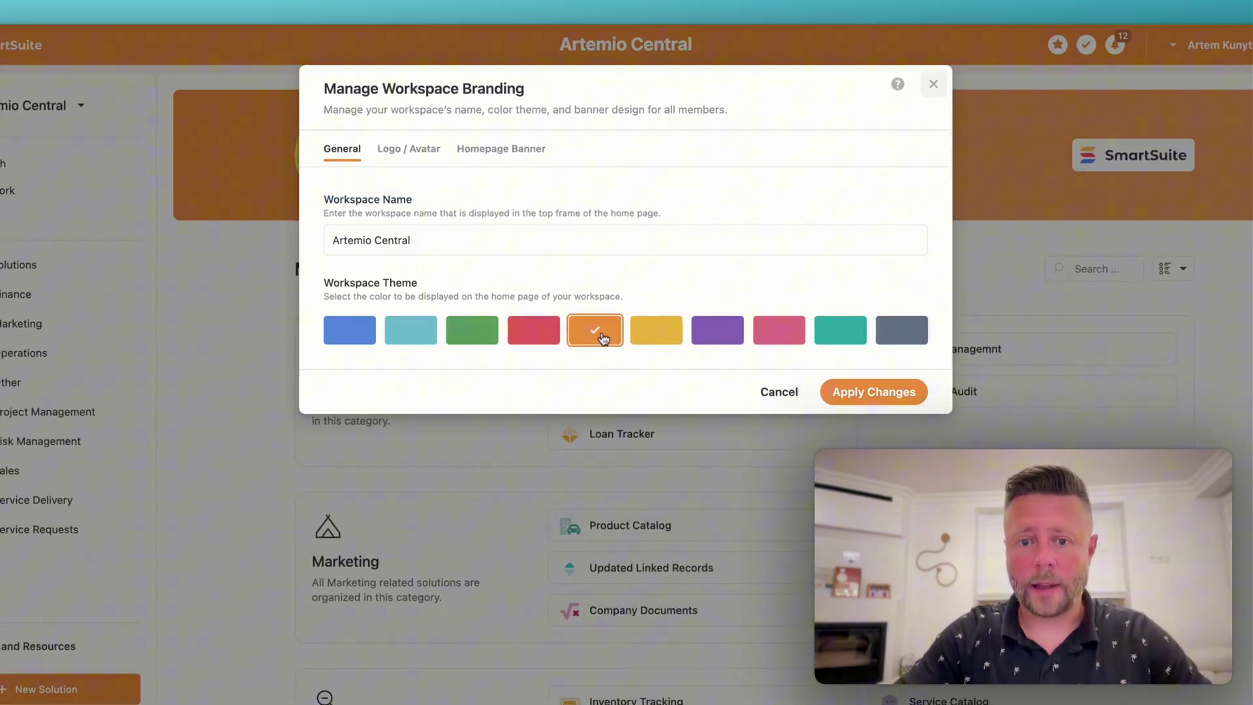
pyautogui.click(662, 336)
pyautogui.click(714, 328)
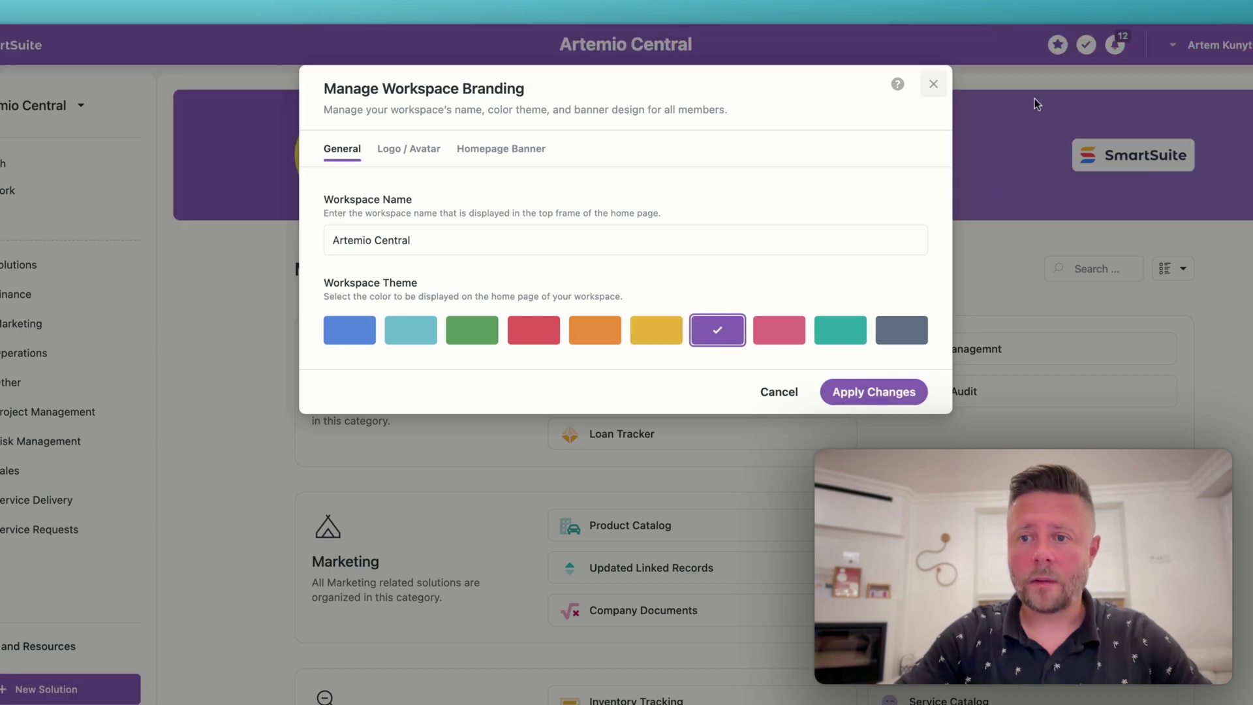
pyautogui.click(774, 336)
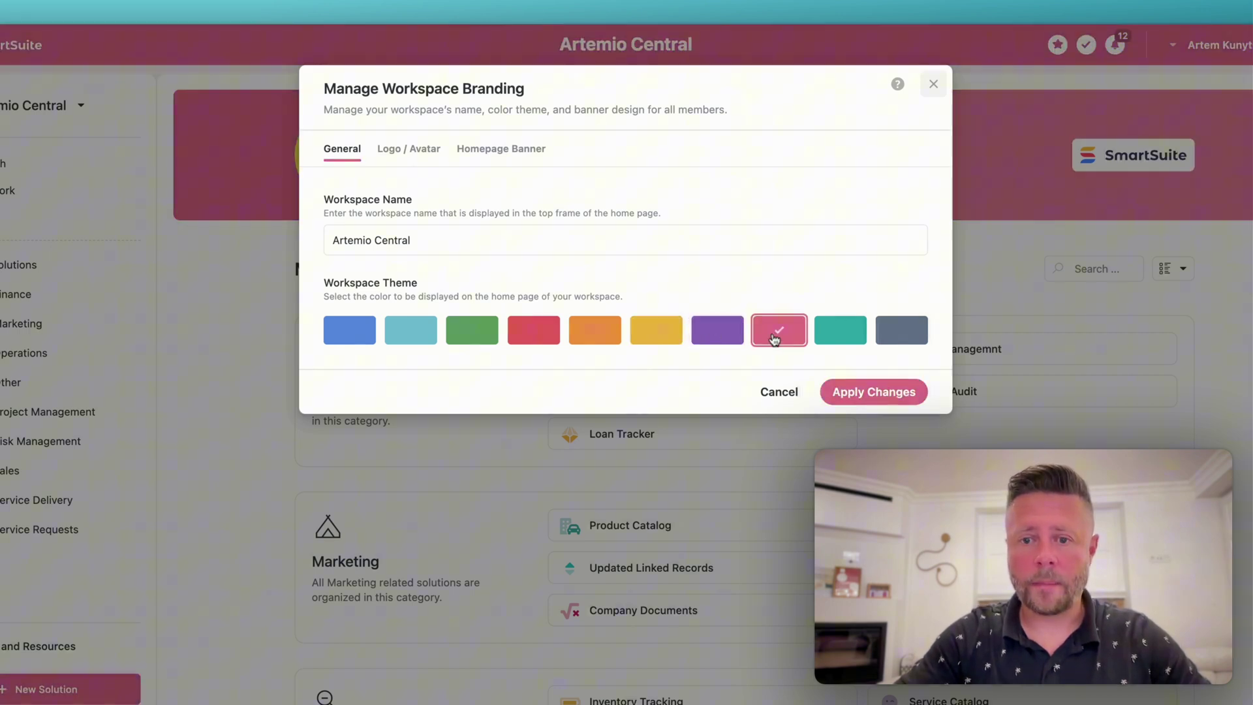
pyautogui.click(402, 340)
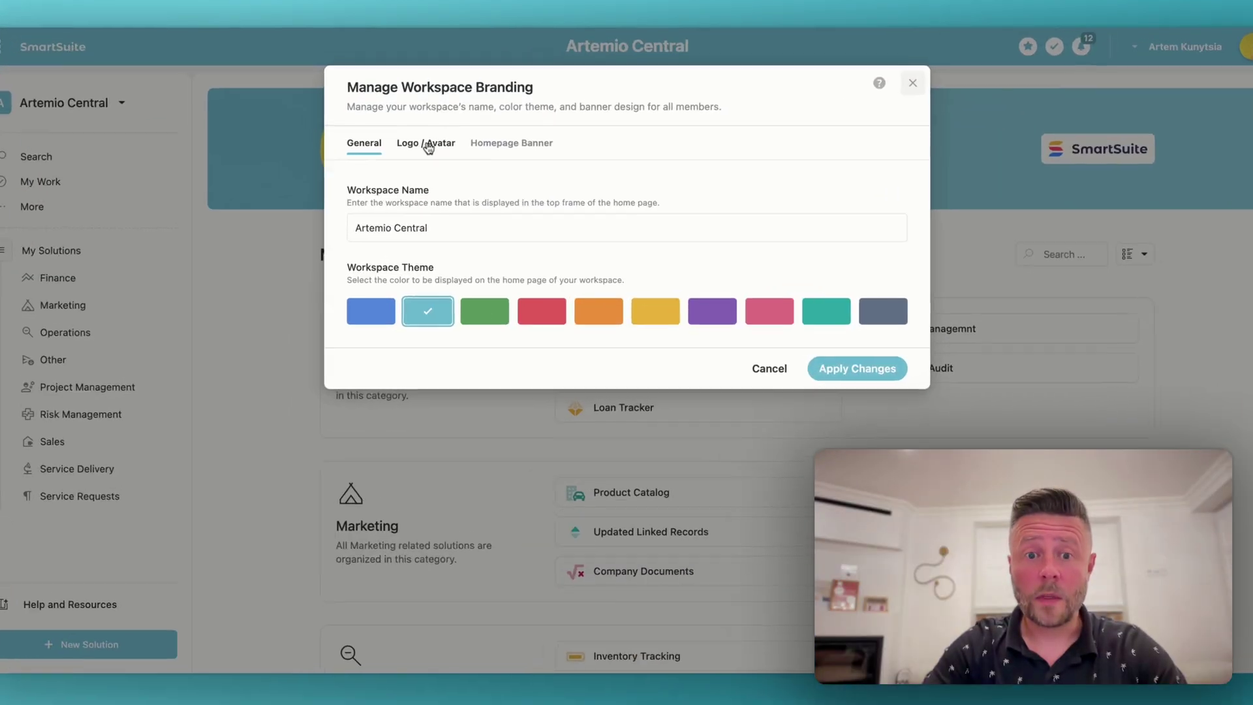
# - Examine the company logo and workspace avatar settings of the workspace branding
pyautogui.click(428, 144)
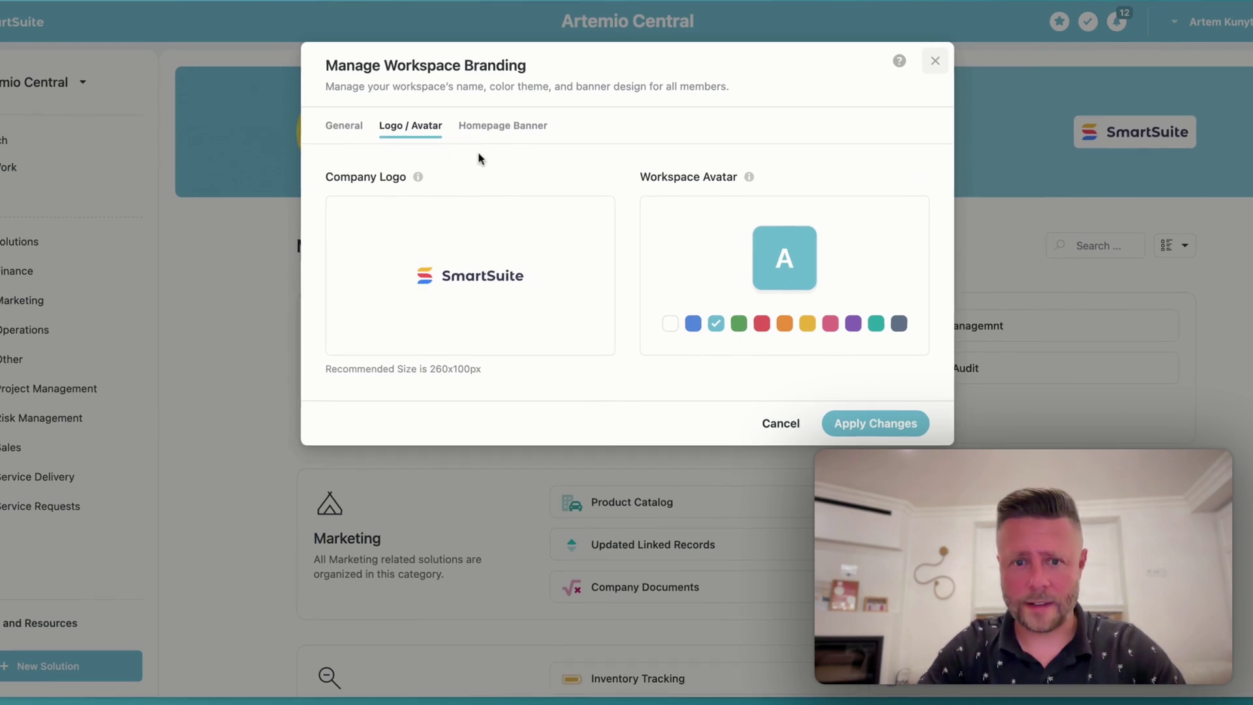
pyautogui.moveTo(471, 274)
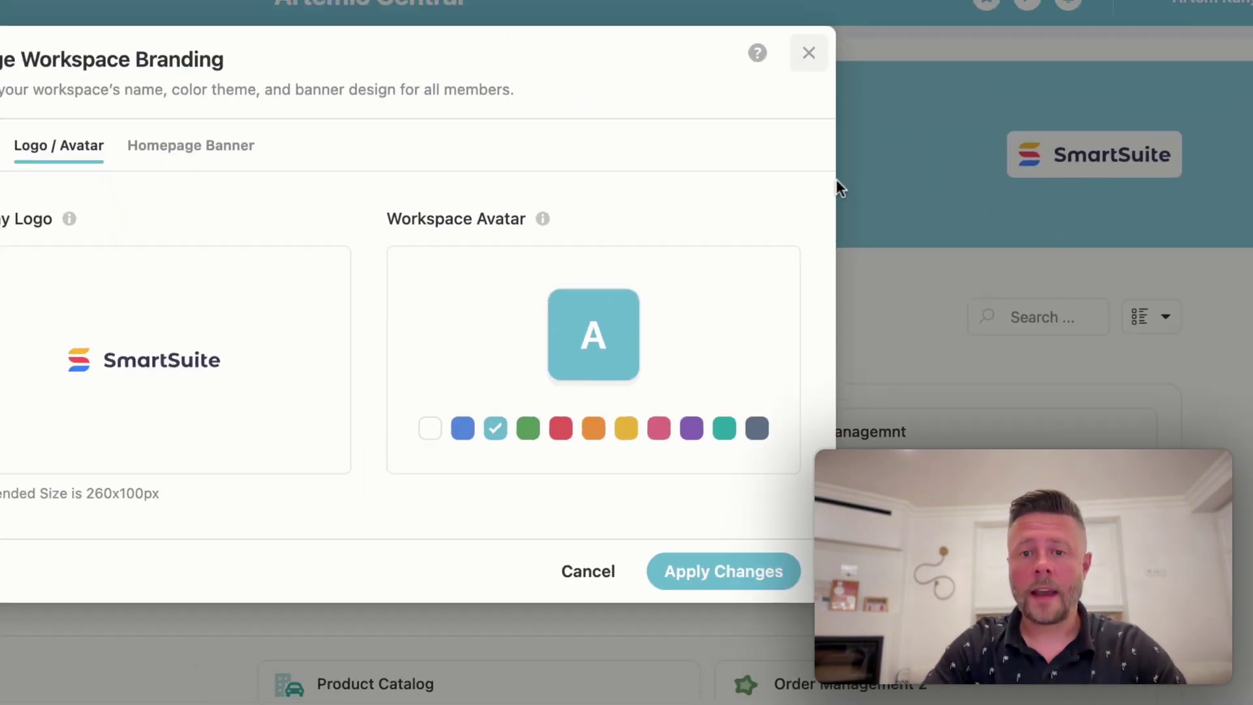
pyautogui.moveTo(112, 528)
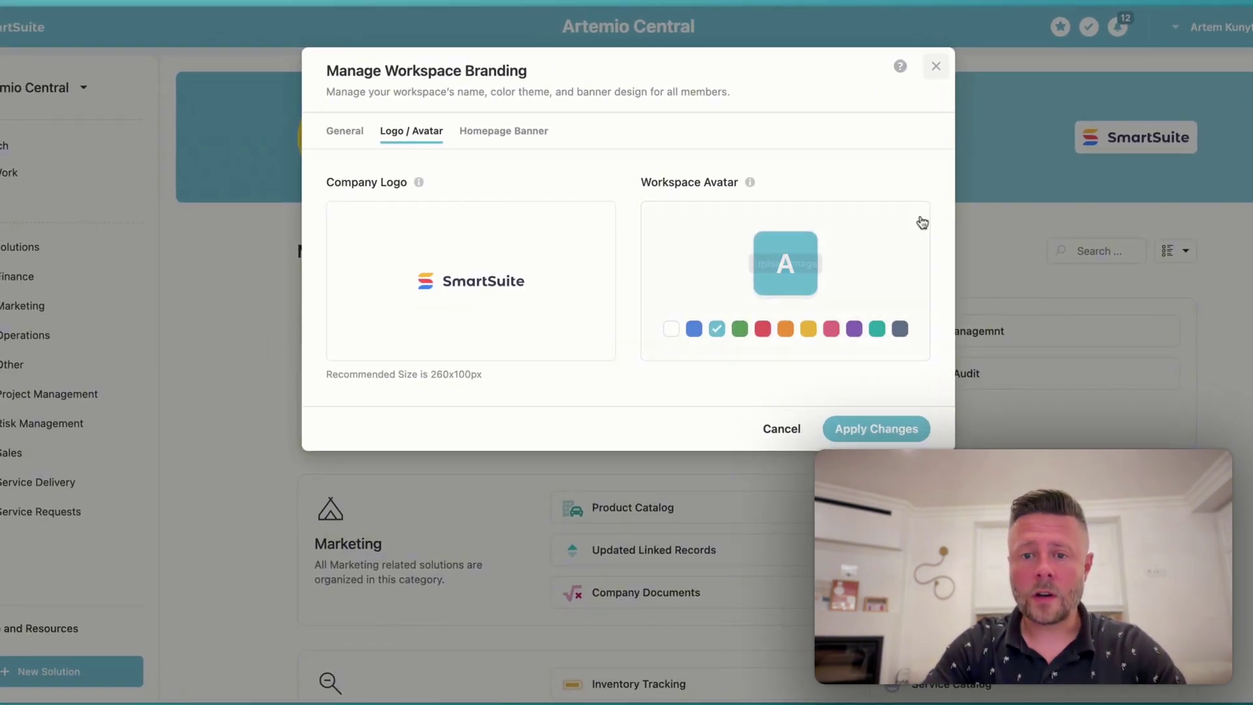
# - Try red and yellow as the workspace avatar color and return it to light blue
pyautogui.click(762, 330)
pyautogui.click(807, 328)
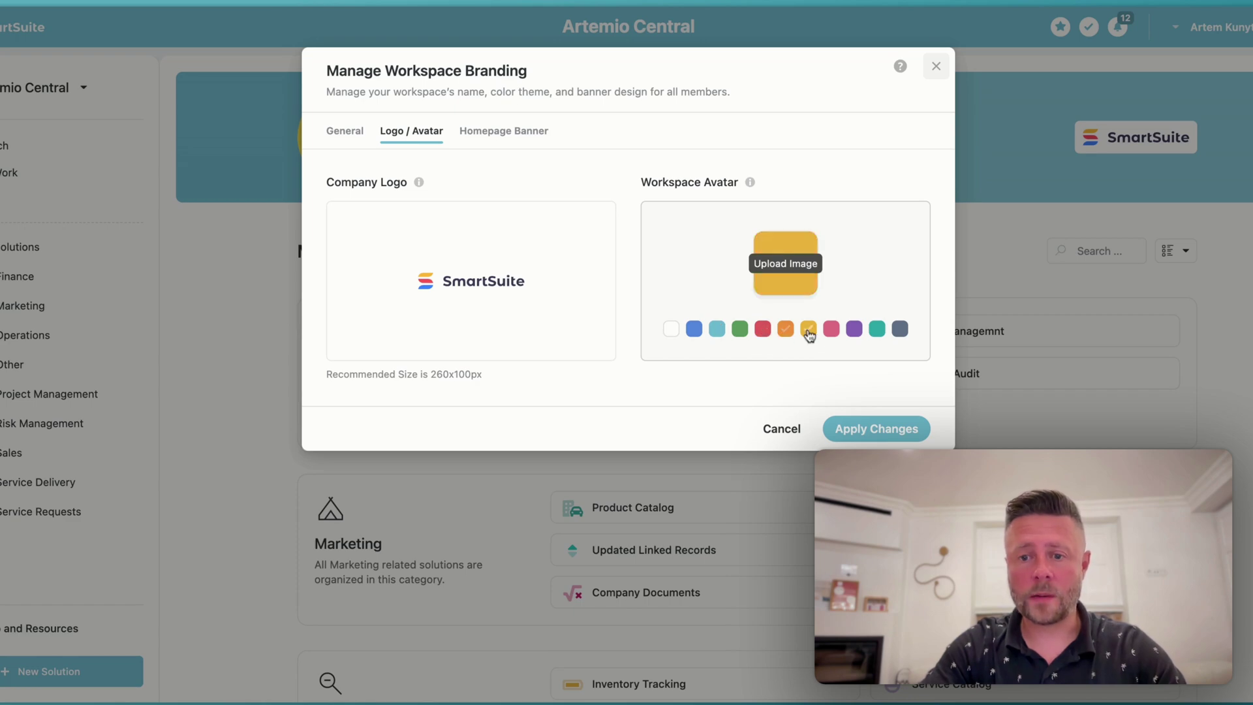
pyautogui.click(716, 328)
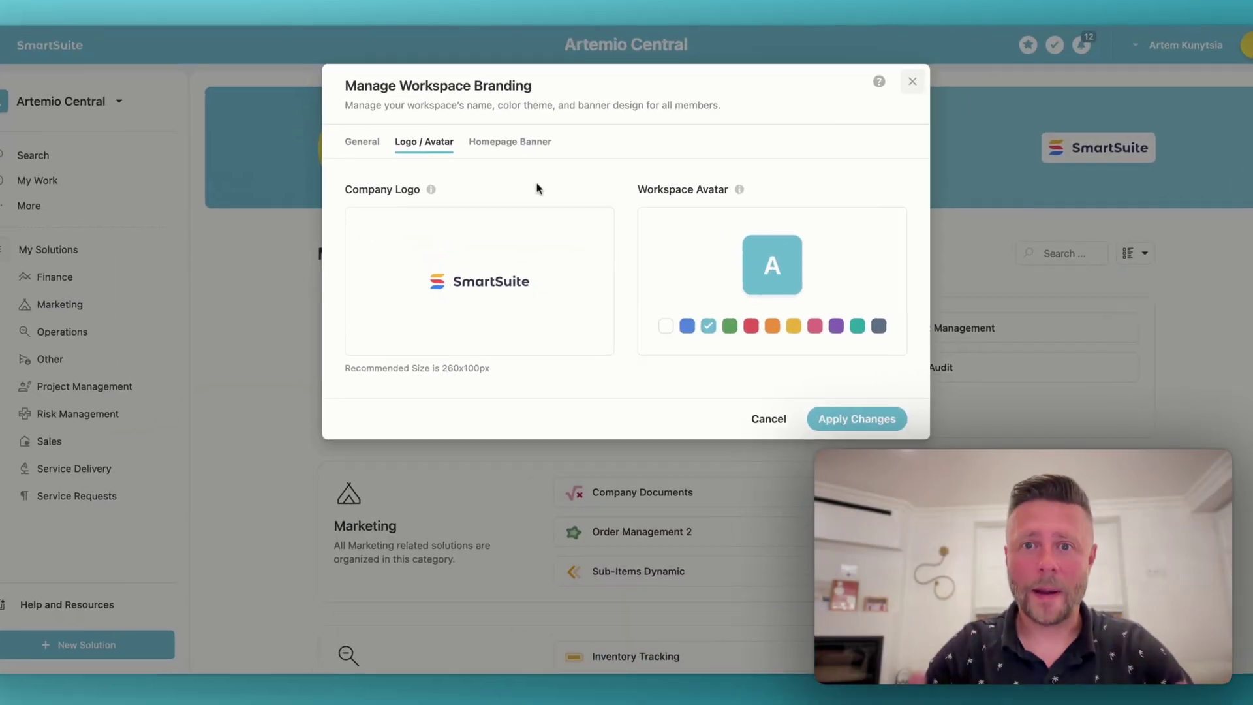
# - Try hiding the workspace logo and using the Regular size for the homepage banner, restoring the displayed logo and Large size
pyautogui.click(510, 141)
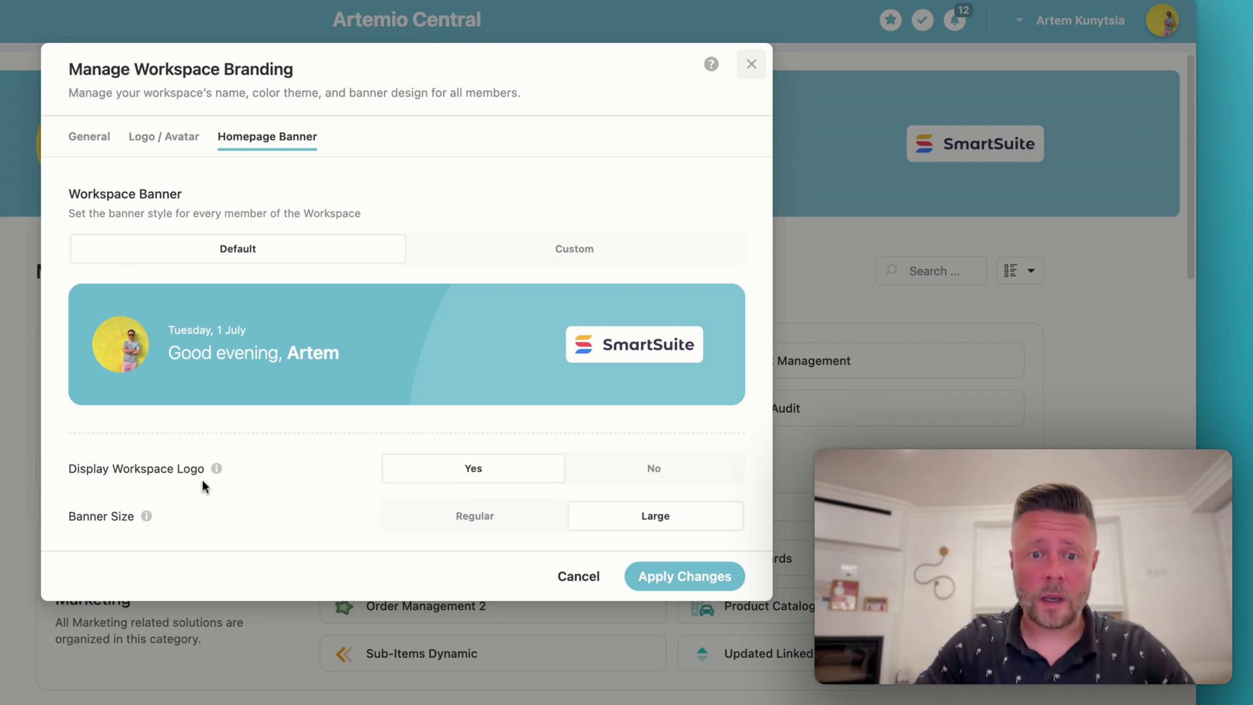
pyautogui.click(640, 476)
pyautogui.click(499, 471)
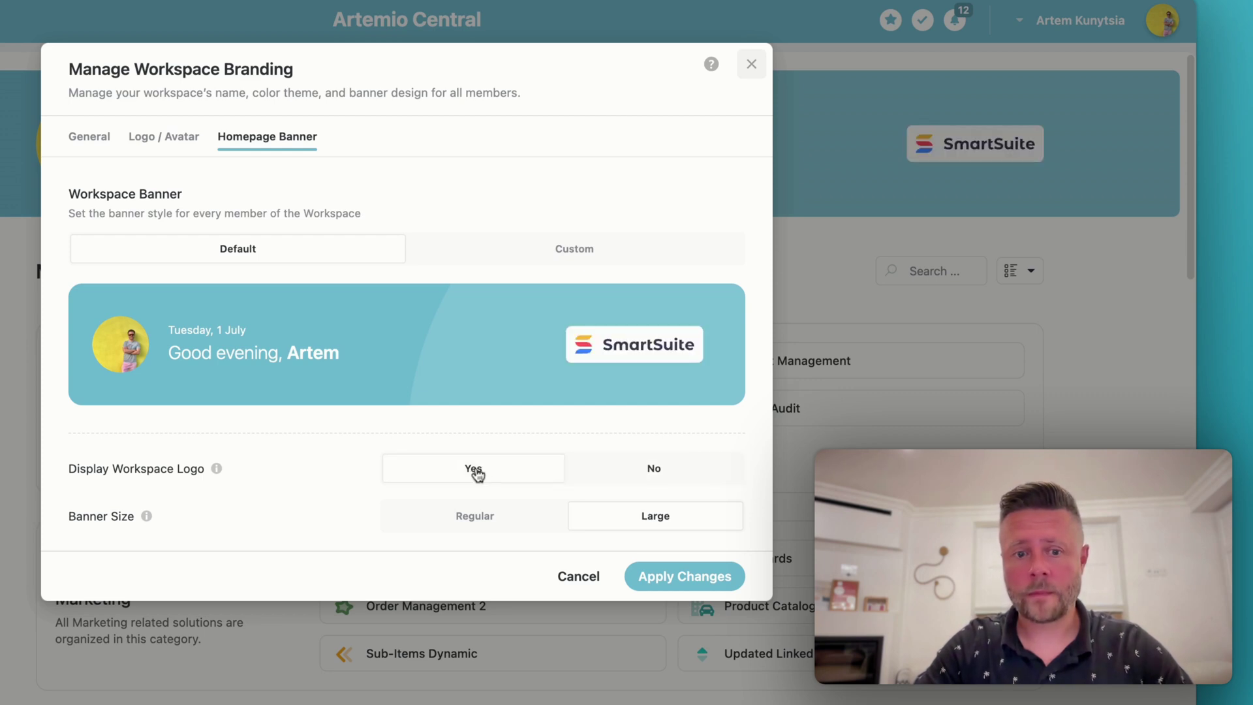
pyautogui.click(481, 518)
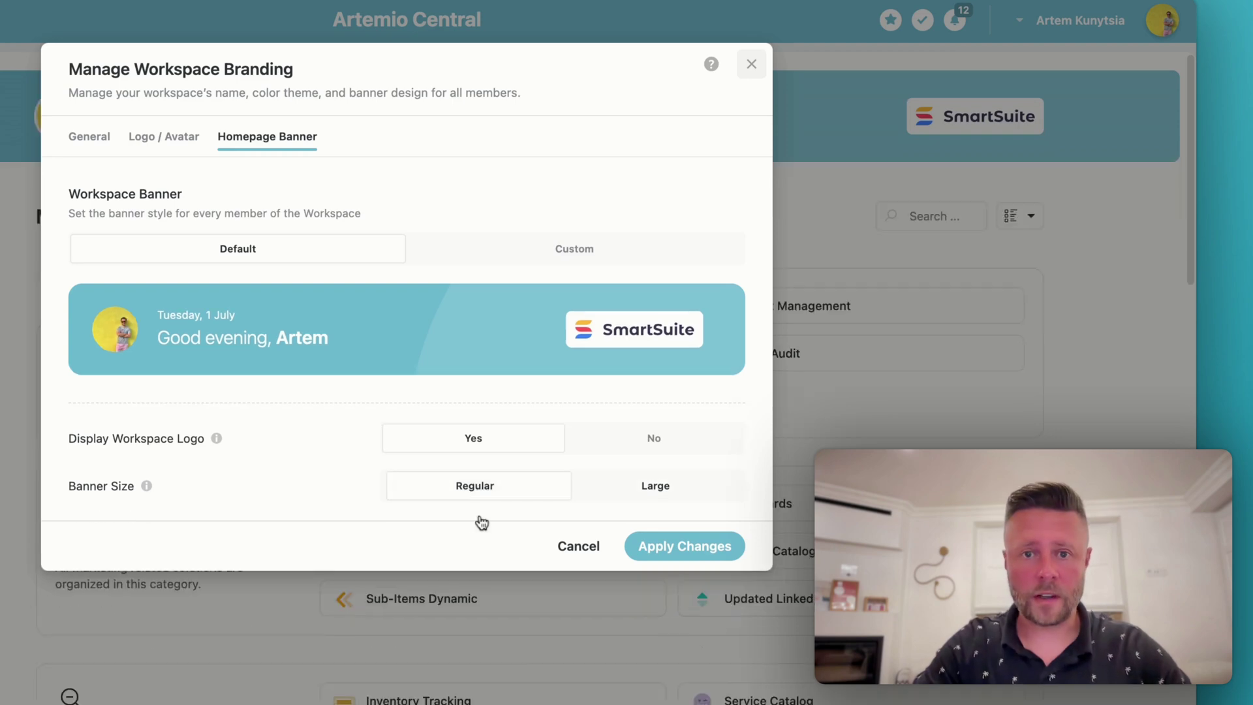
pyautogui.click(668, 490)
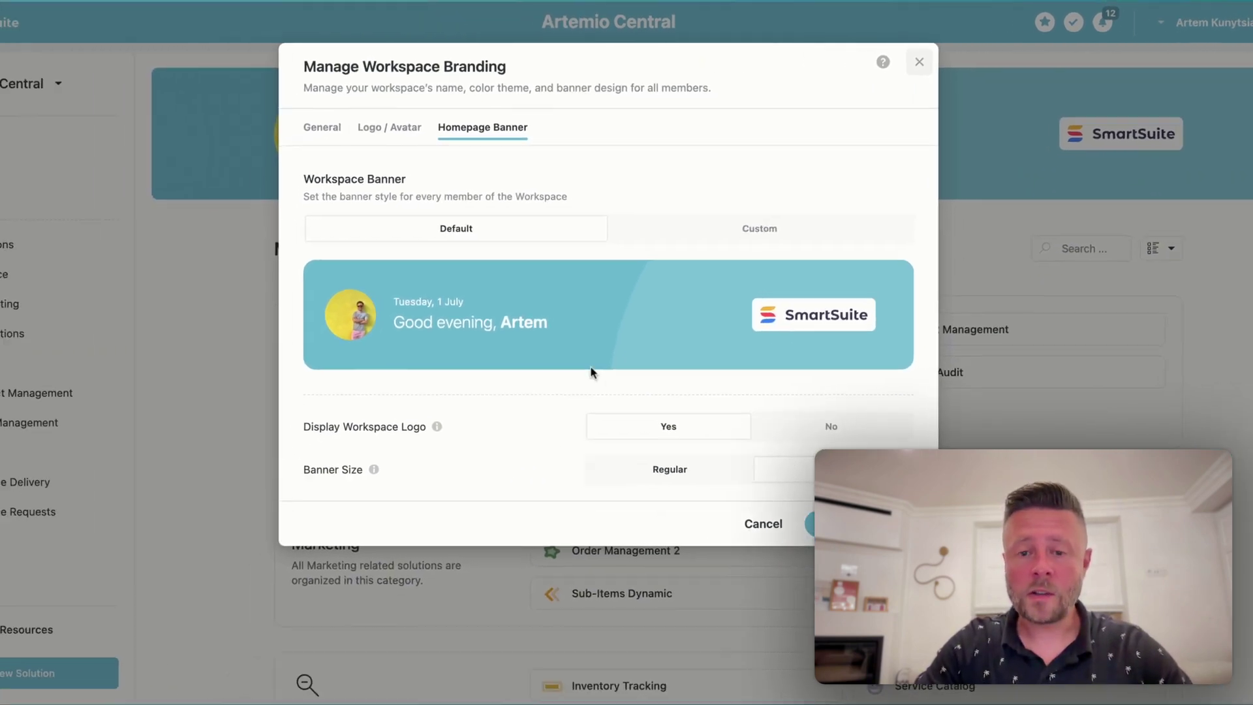
pyautogui.click(342, 126)
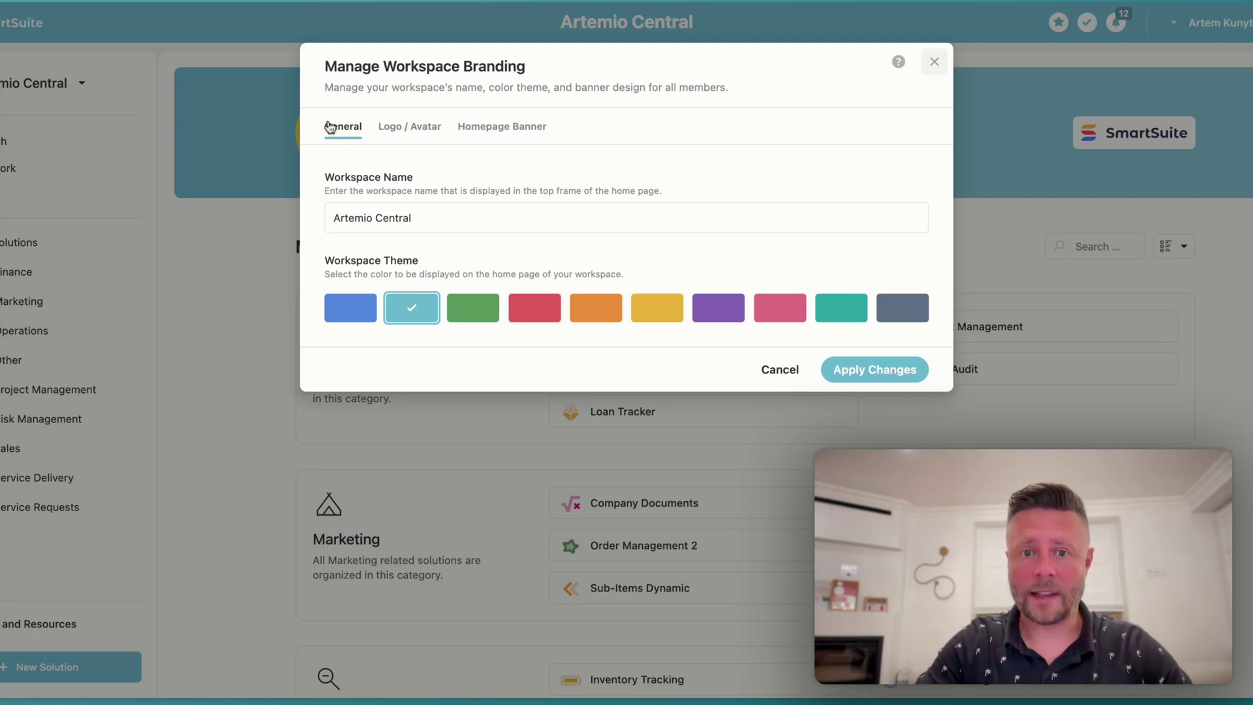
# - Switch the homepage banner to the Custom style and reposition its background image further down
pyautogui.click(499, 127)
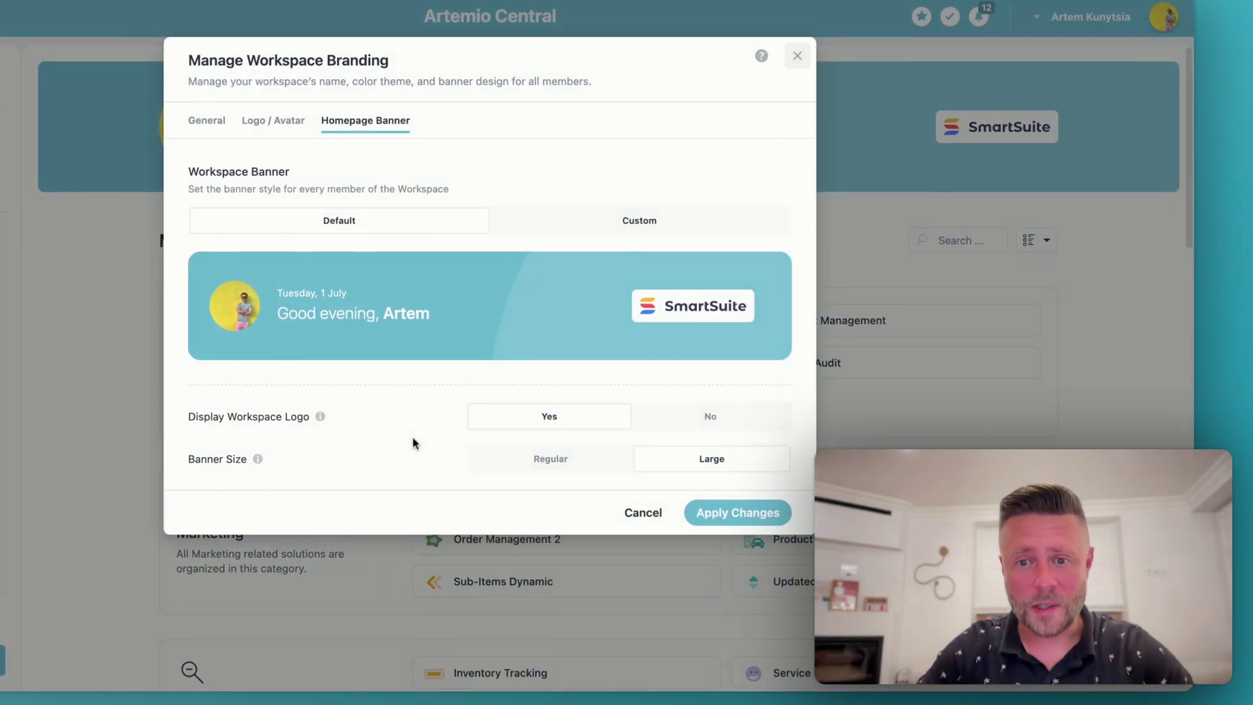
pyautogui.click(640, 222)
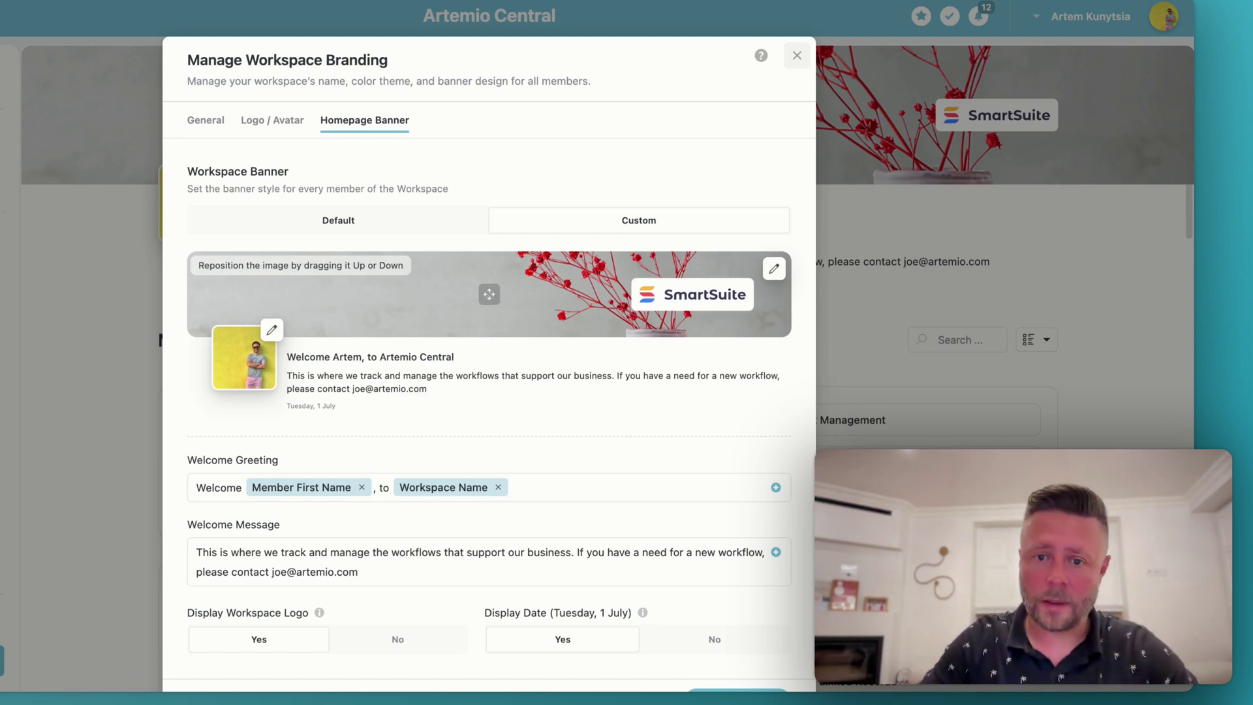
pyautogui.moveTo(489, 294); pyautogui.dragTo(486, 323)
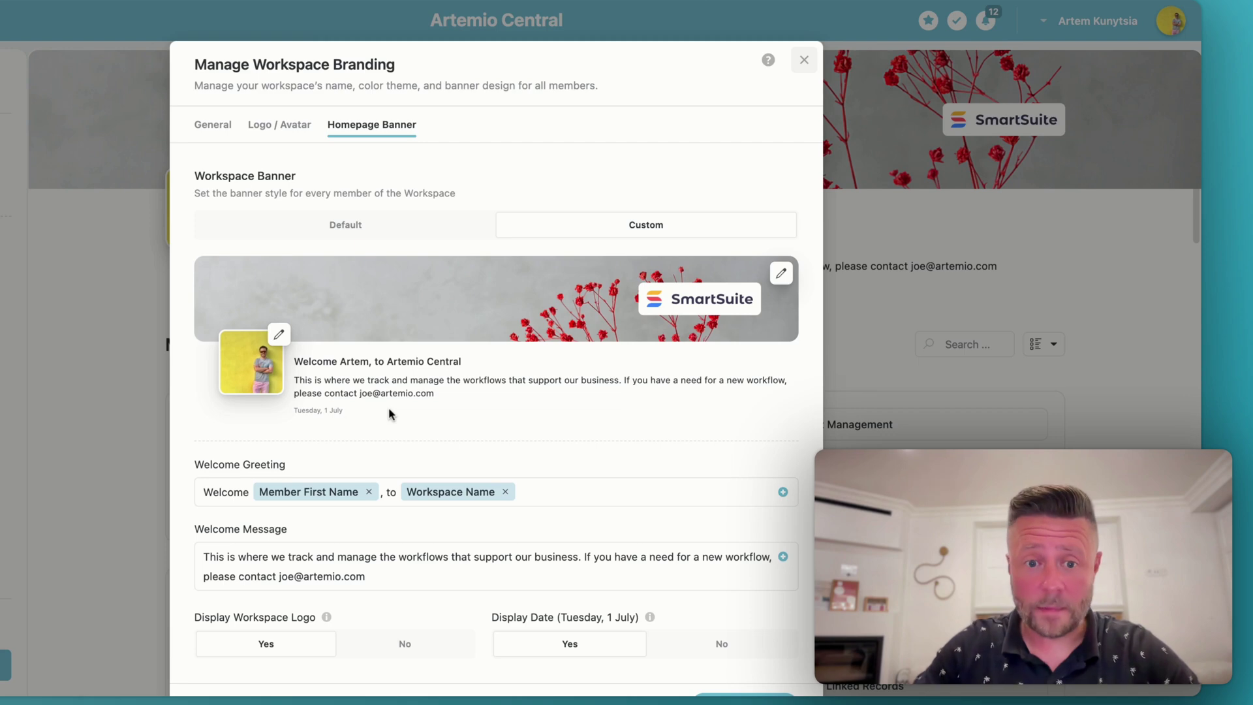
# - Try a blue icon in place of the member picture as the banner avatar and view the image upload option
pyautogui.moveTo(171, 64); pyautogui.dragTo(278, 64)
pyautogui.click(386, 331)
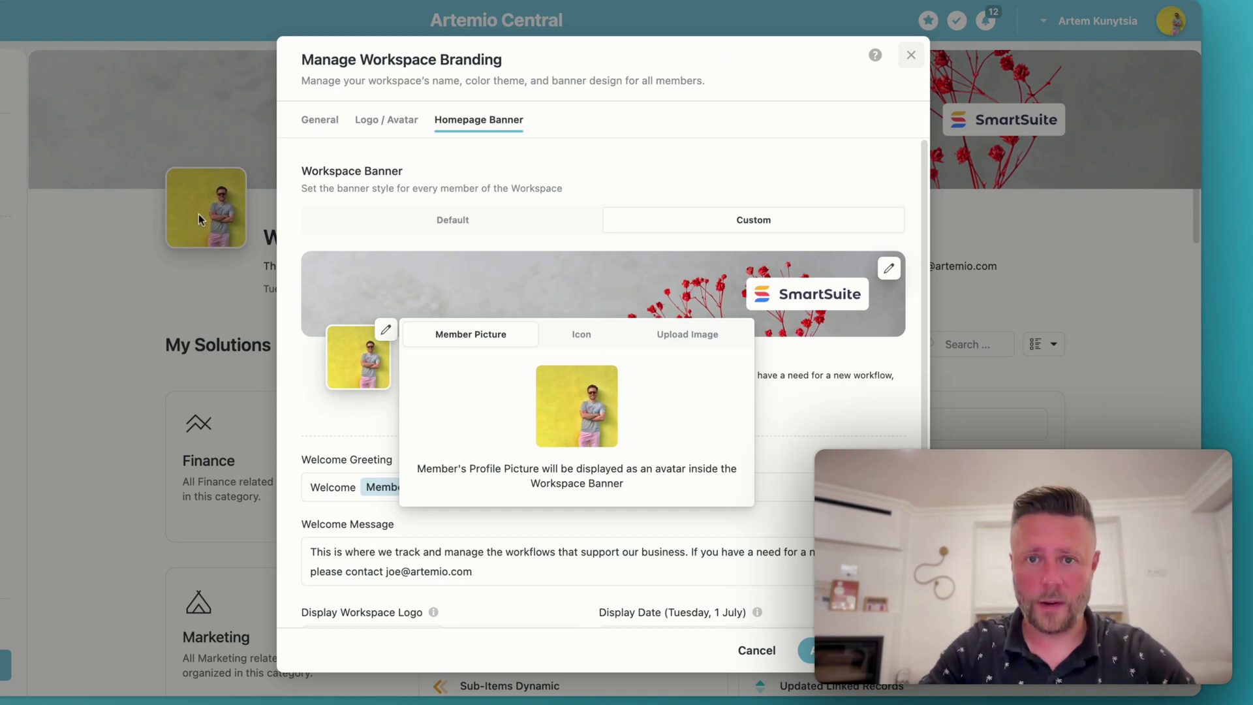
pyautogui.click(589, 339)
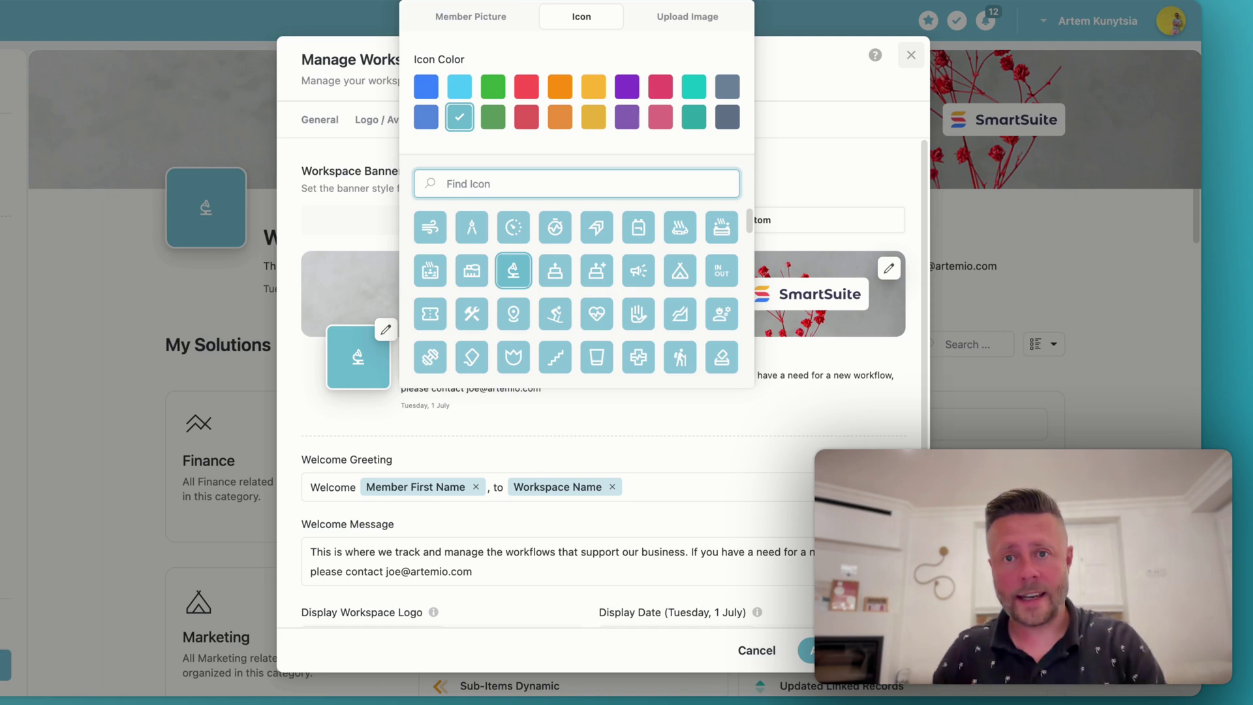
pyautogui.click(556, 275)
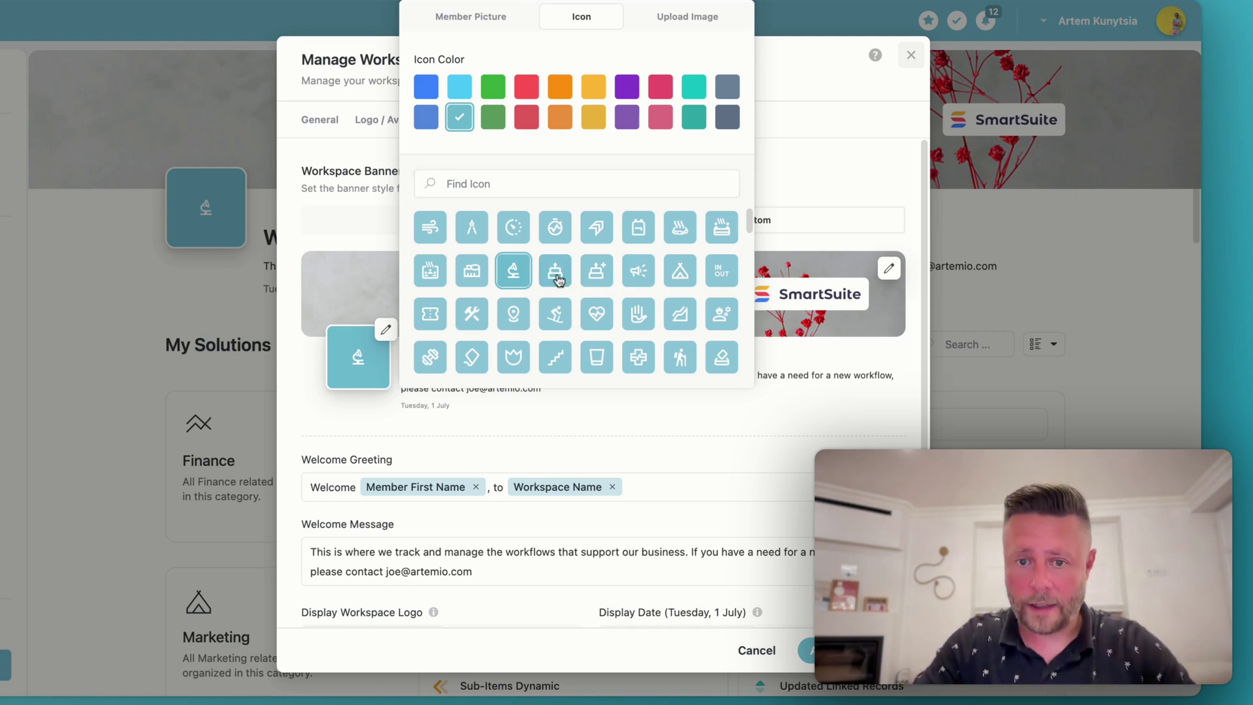
pyautogui.click(426, 86)
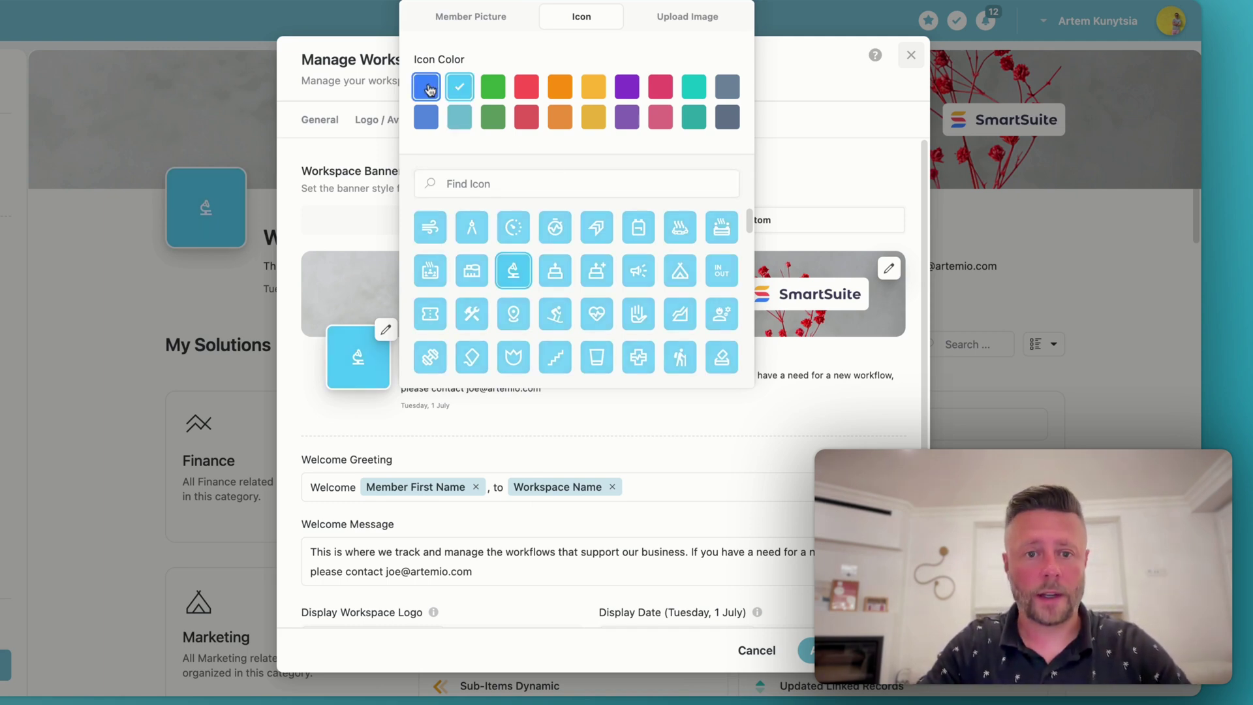
pyautogui.click(705, 21)
pyautogui.moveTo(604, 413)
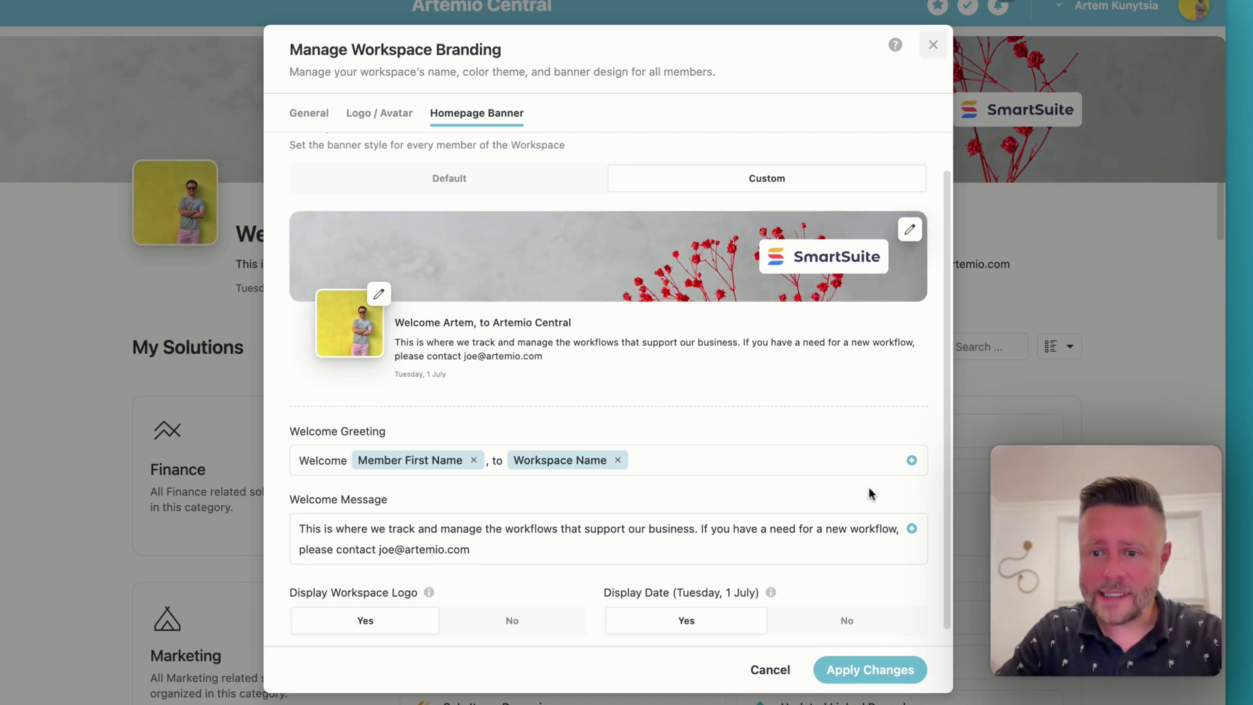
# - Open the list of dynamic fields that can be inserted into the Welcome Greeting
pyautogui.click(911, 461)
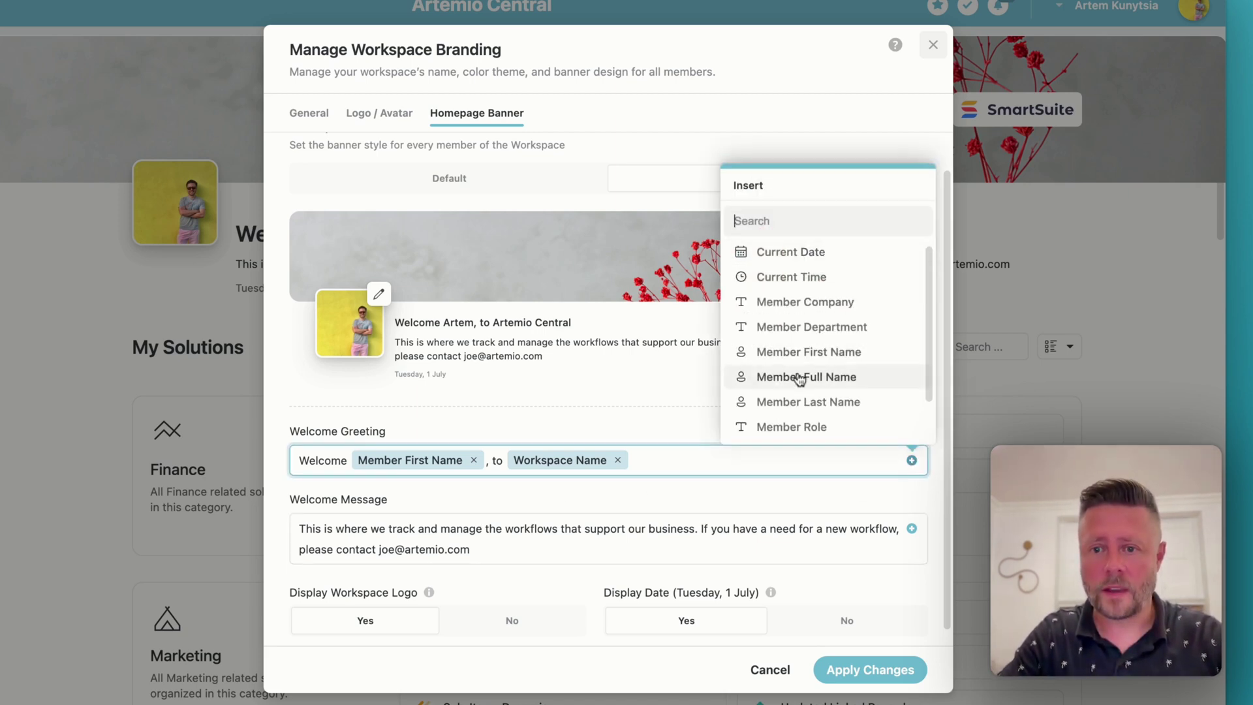